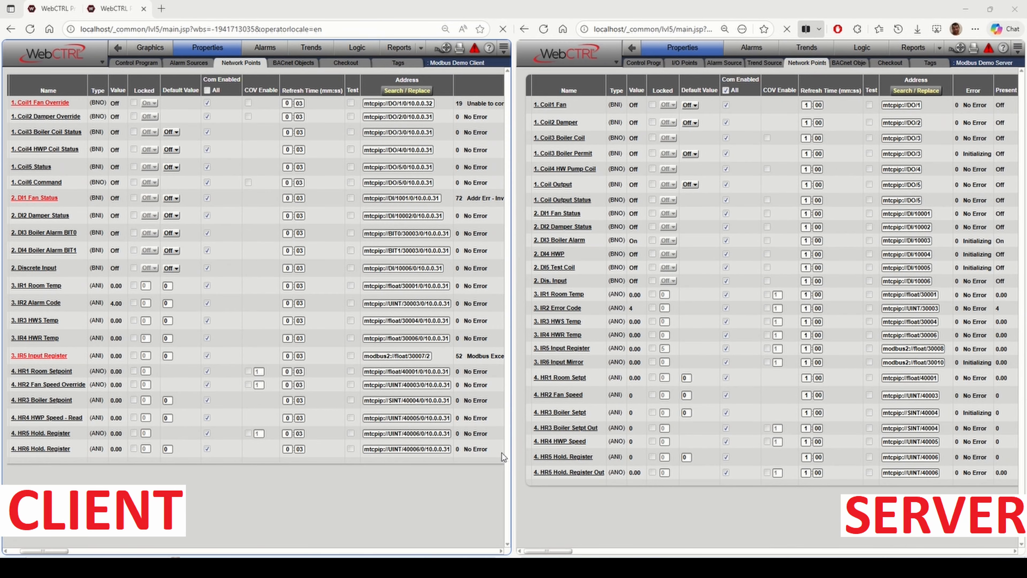
Step: Examine the communication-enabled settings and error statuses of the client and server network points
click(206, 90)
click(185, 49)
click(726, 90)
click(726, 91)
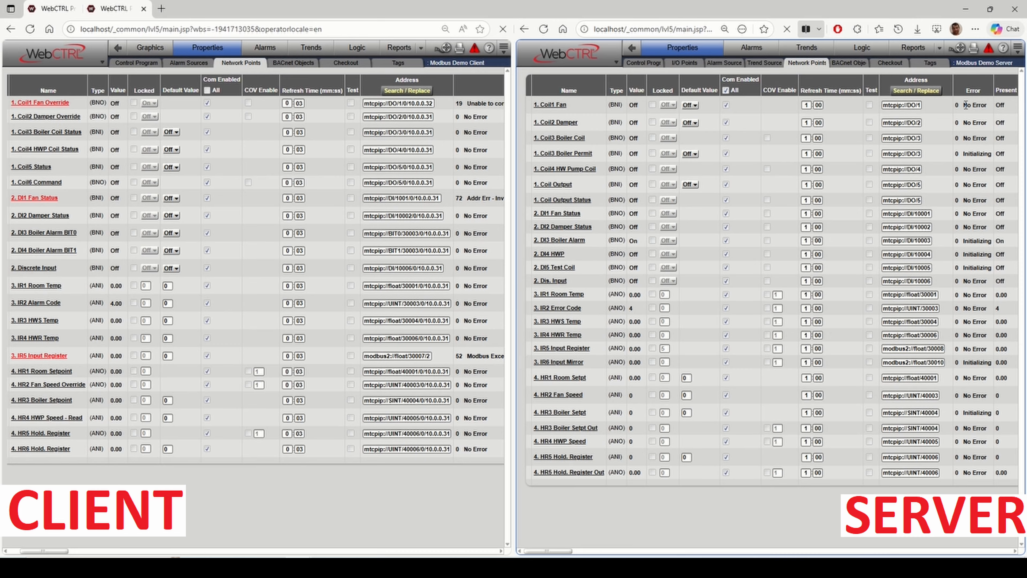
drag(964, 105, 988, 105)
click(830, 152)
drag(964, 153, 994, 153)
click(488, 170)
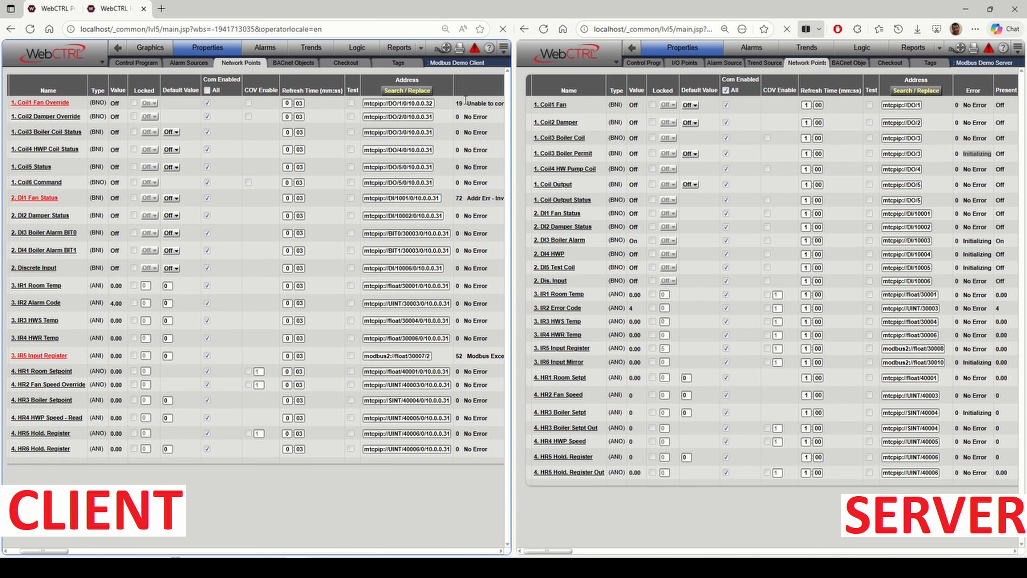
Step: Correct the client's Coil1 Fan Override address to mtcpip://DO/1/0/10.0.0.31 and accept the change
drag(62, 551, 194, 551)
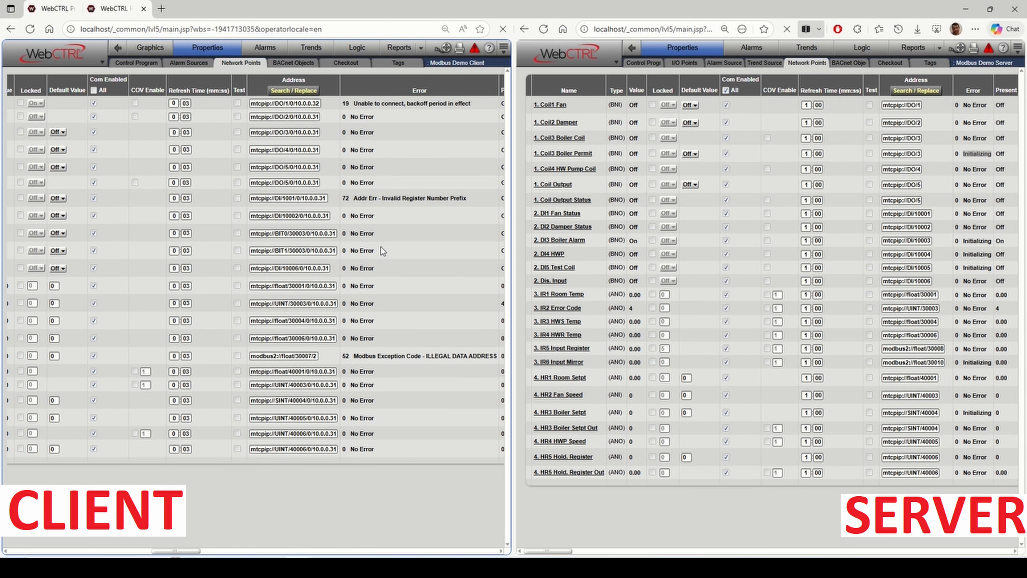
click(315, 104)
click(316, 104)
key(BackSpace)
text(1)
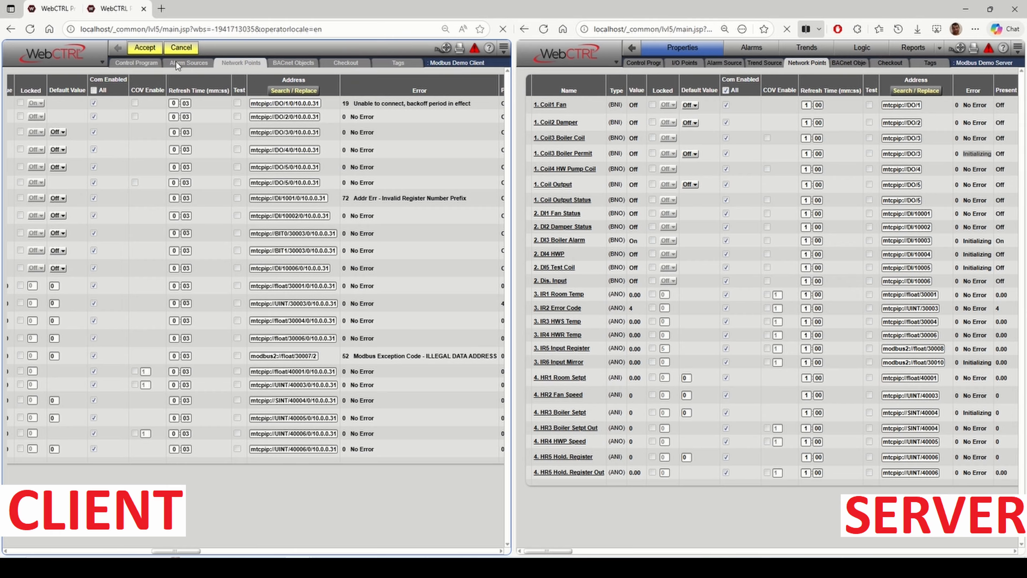
click(156, 51)
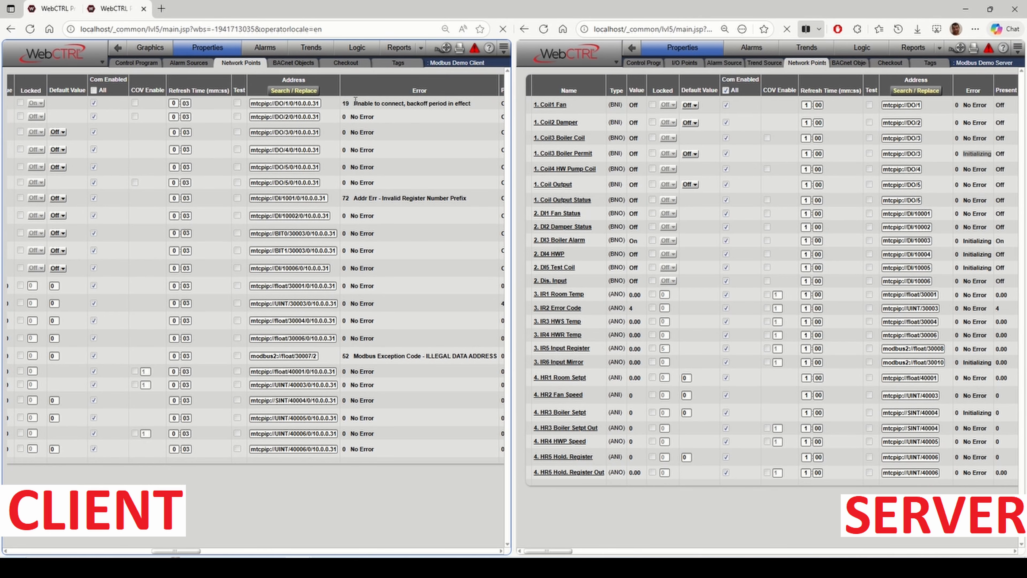
Step: Correct the client's DI1 Fan Status address to mtcpip://DI/10001/0/10.0.0.31
click(315, 198)
click(286, 198)
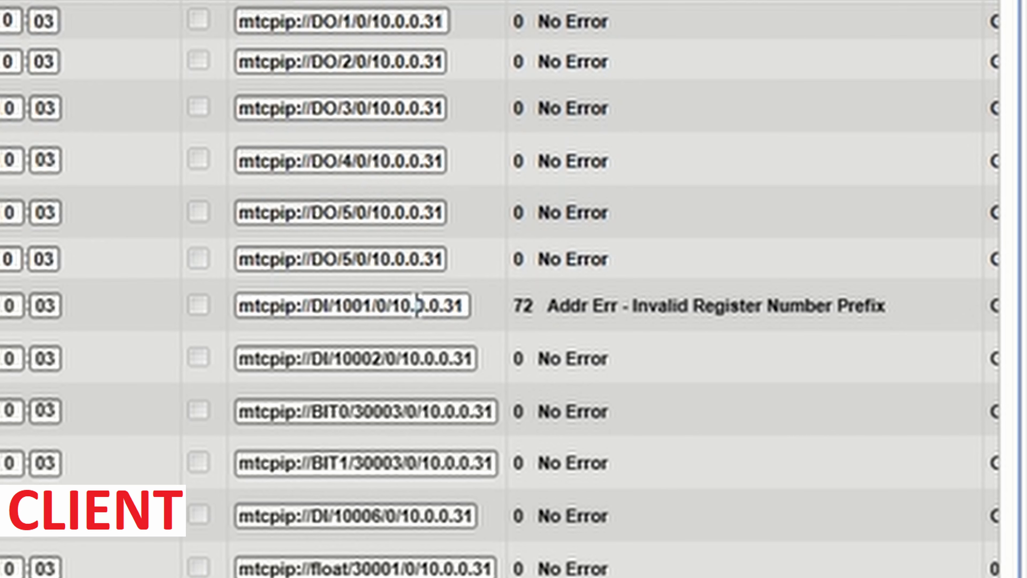
text(0007/2)
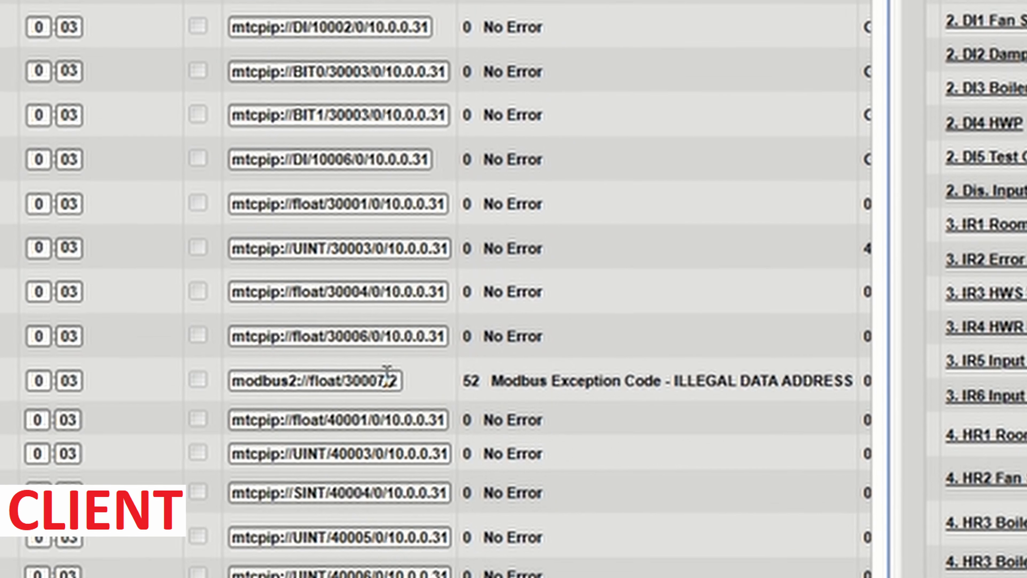
Step: Compare the IR4 HWR Temp address, set the client's IR5 Input Register address to modbus2://float/30008/2, and apply it
click(384, 359)
click(384, 351)
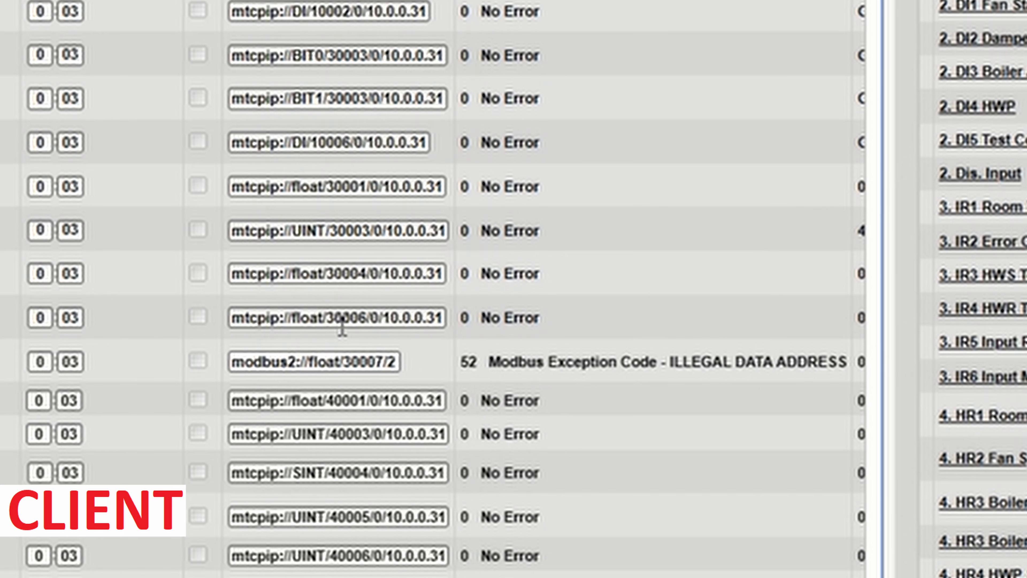
click(331, 321)
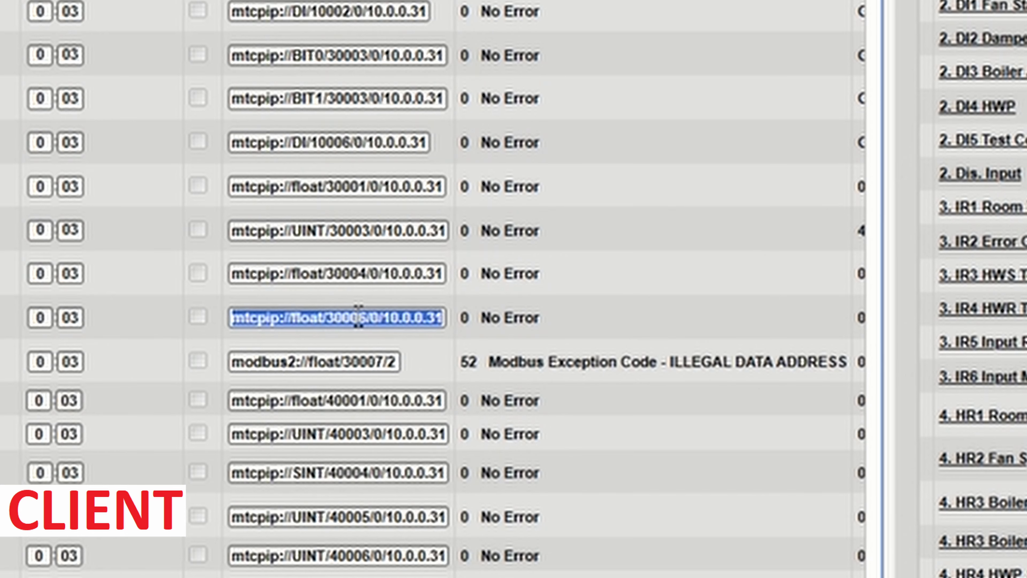
click(313, 318)
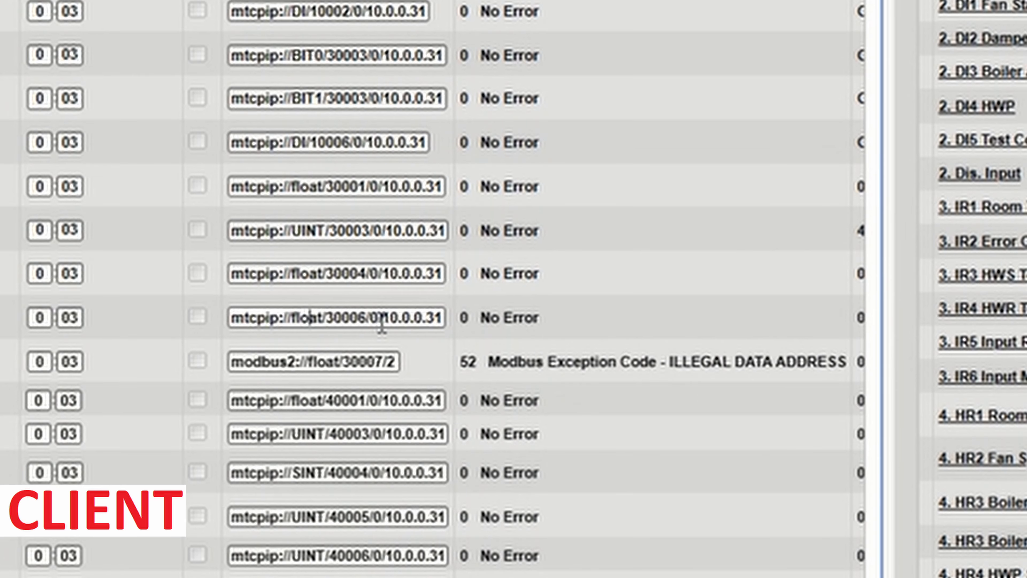
click(384, 361)
key(BackSpace)
text(8)
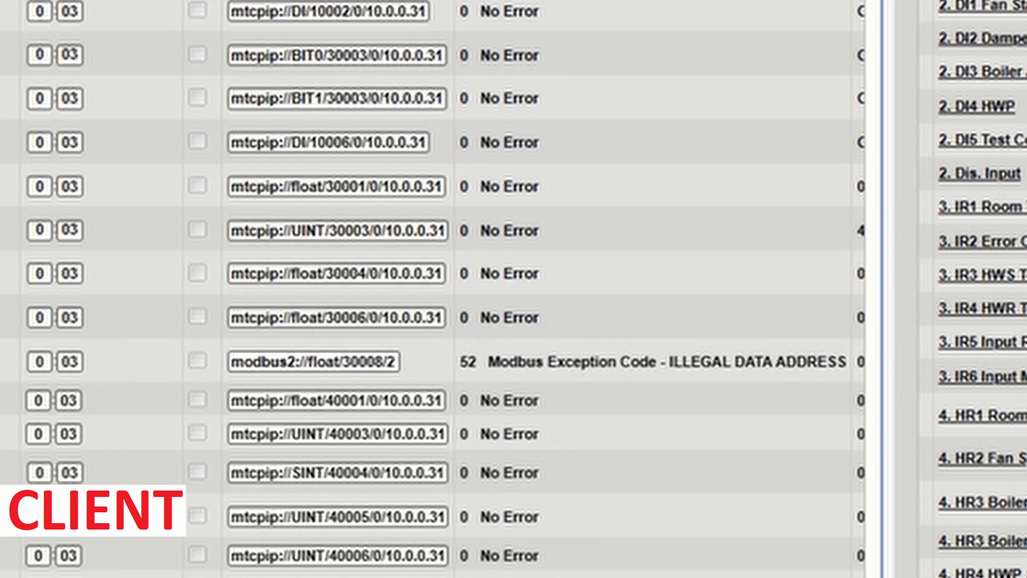
key(Return)
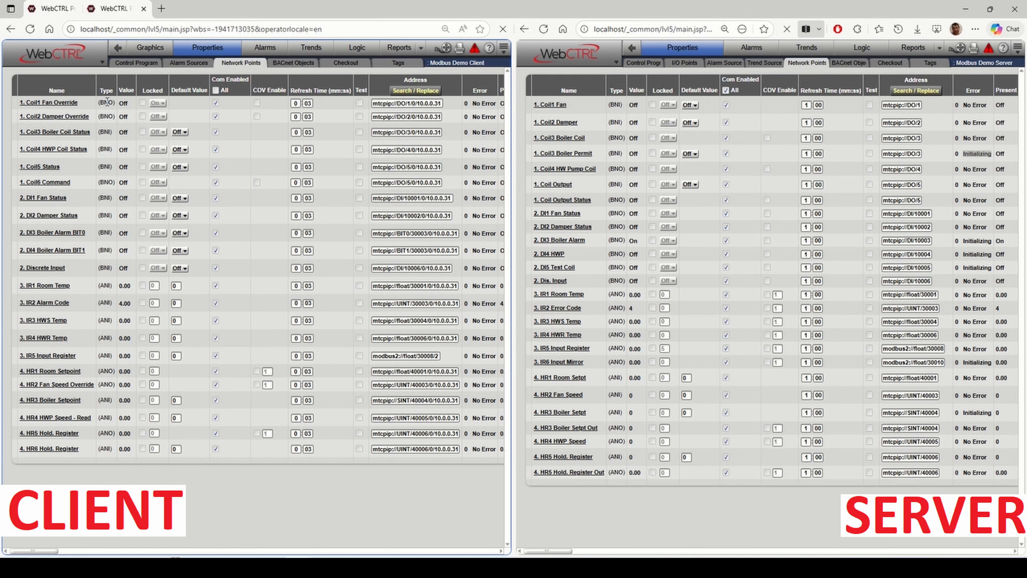
Step: Lock the client's Coil1 Fan Override and Coil2 Damper Override at On and accept
click(142, 102)
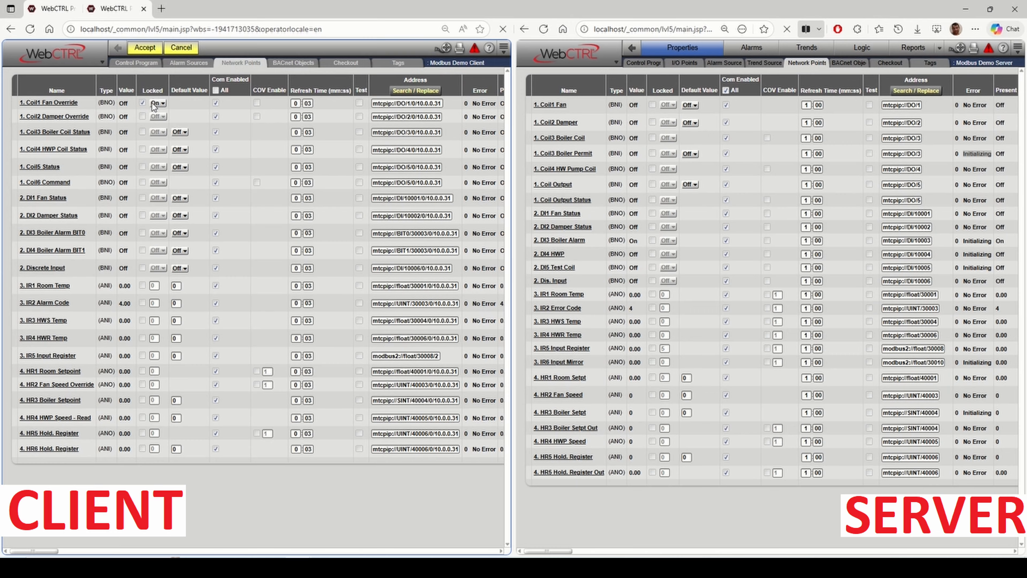
click(144, 47)
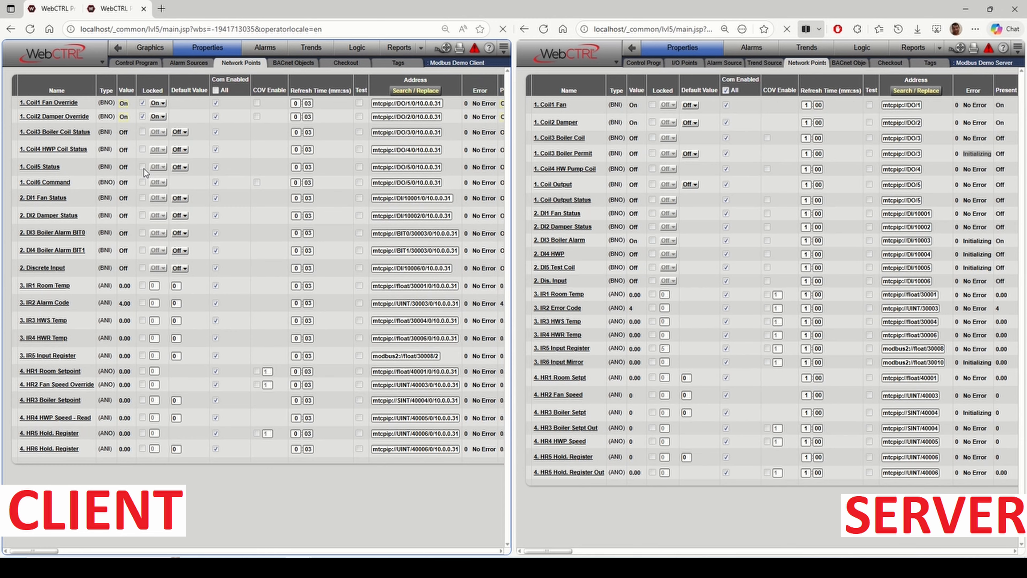
click(142, 167)
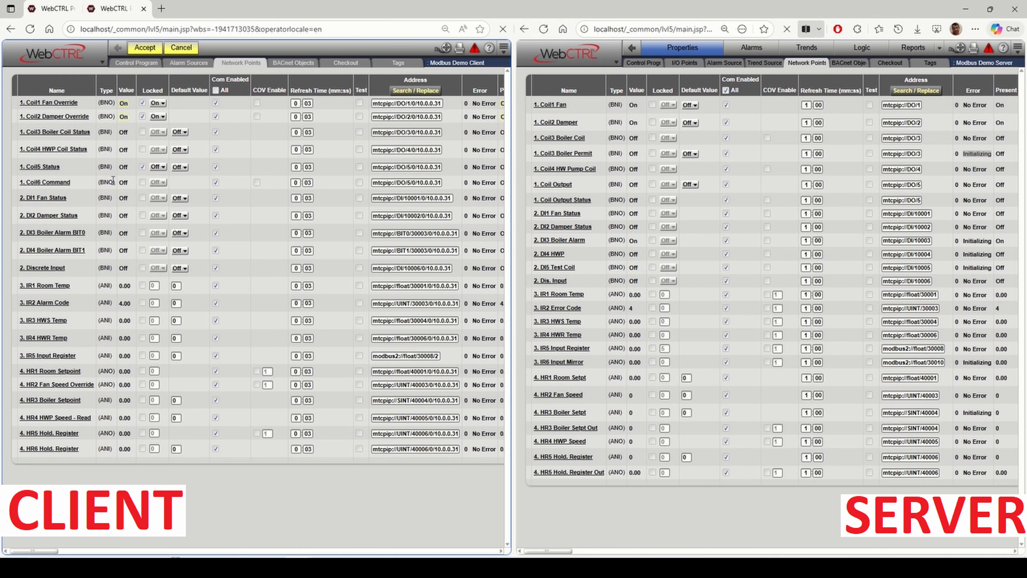
click(181, 47)
Step: Lock the client's Coil6 Command at On, accept it, and check the Coil5 Status reading
click(411, 182)
click(142, 182)
click(158, 182)
click(155, 191)
click(147, 51)
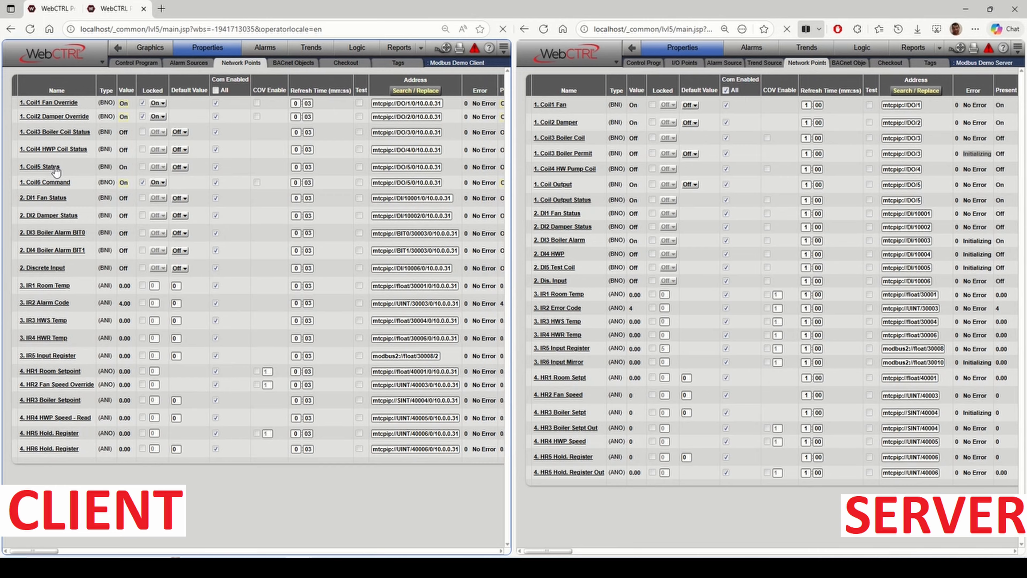
drag(52, 167, 111, 167)
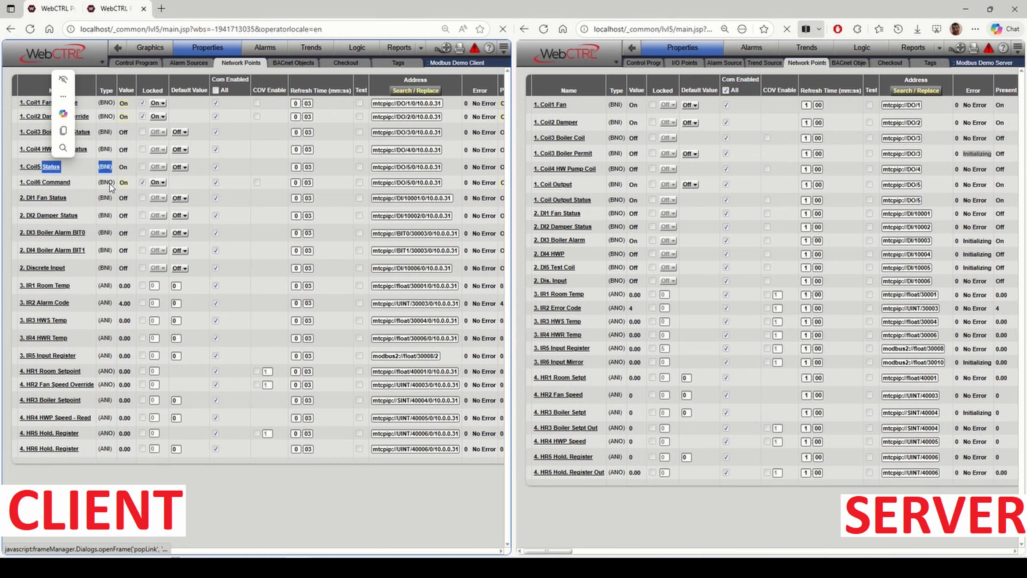
click(136, 175)
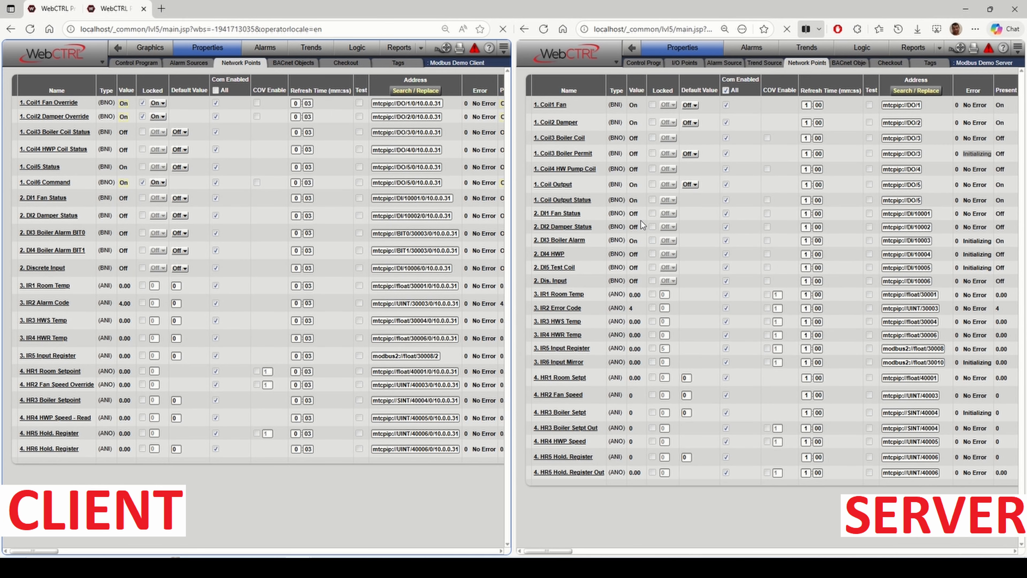
Step: Lock the server's DI1 Fan Status, DI2 Damper Status and Dis. Input at On, and check the matching client points
drag(614, 213, 617, 282)
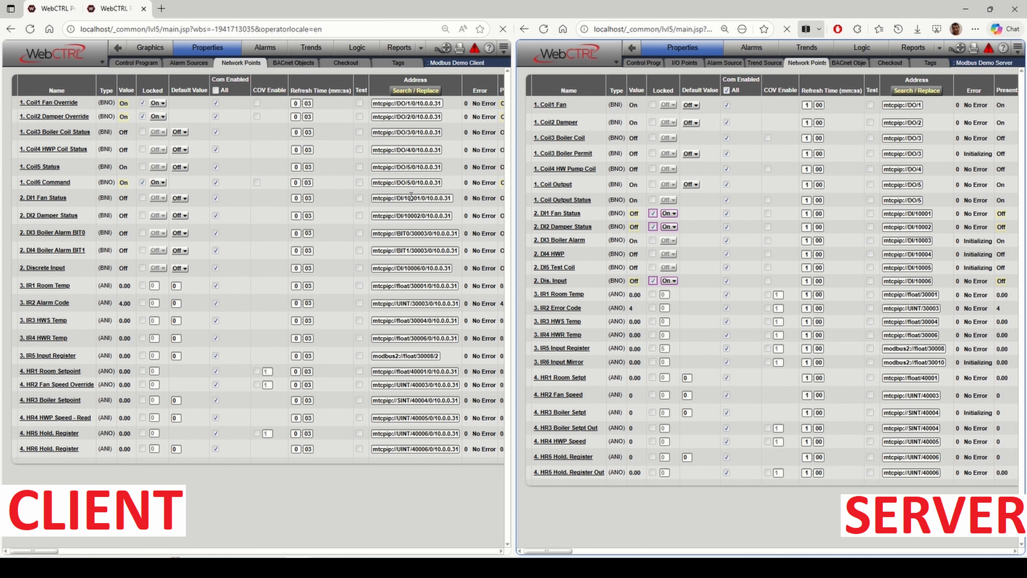
click(412, 198)
click(416, 215)
click(410, 268)
click(127, 198)
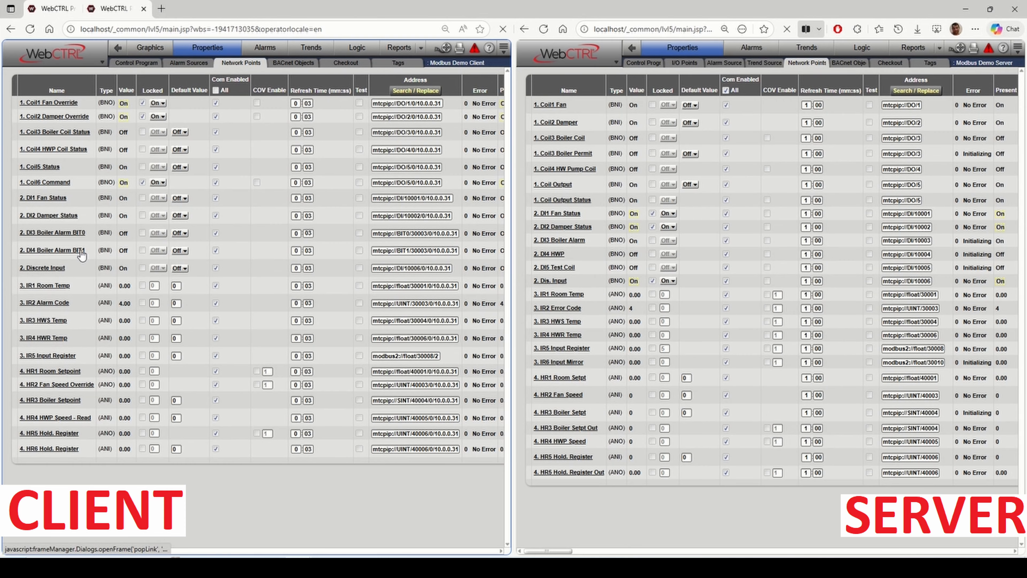
Step: Check the client's BIT0 boiler alarm address, then lock the server's IR2 Error Code at 1 and apply it
double_click(404, 233)
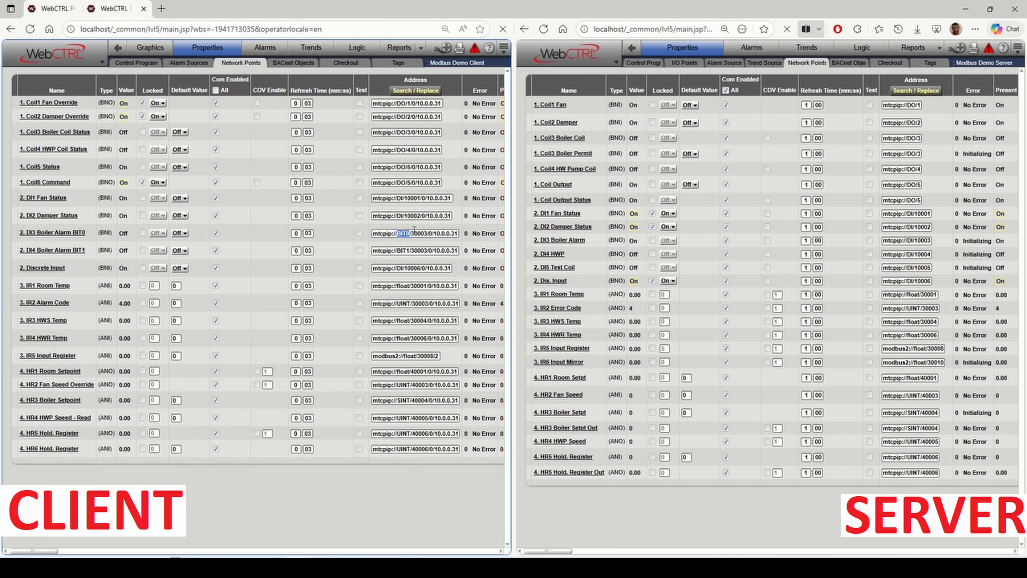
click(655, 308)
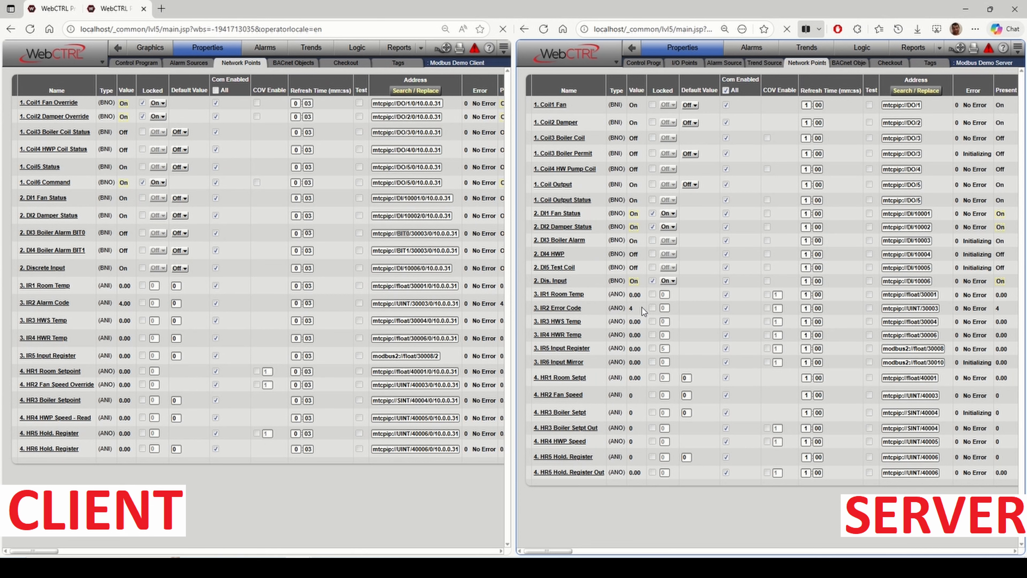
click(651, 308)
text(1)
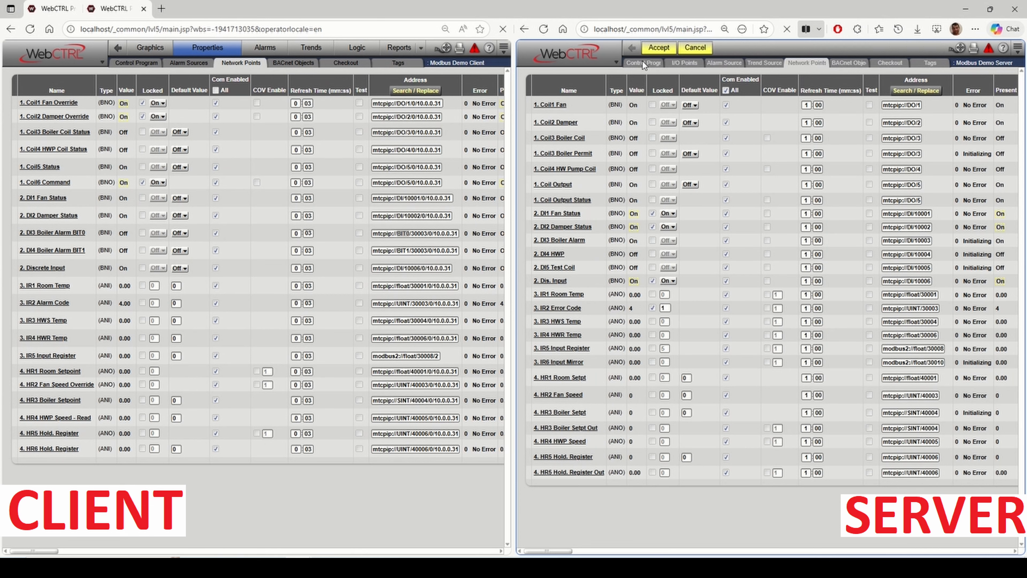
key(Return)
Step: Change the server's locked IR2 Error Code to 2 and then to 3, accepting each value
text(2)
click(655, 51)
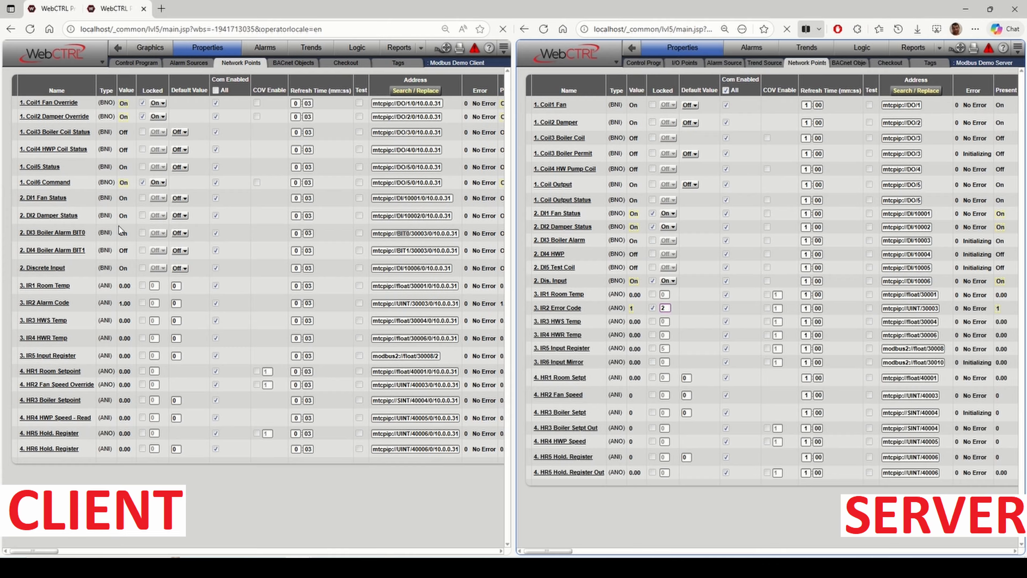
double_click(669, 307)
text(3)
click(657, 51)
Step: Lock the server's IR3 HWS Temp at 110 and IR4 HWR Temp at 93, and accept both
click(653, 321)
double_click(665, 322)
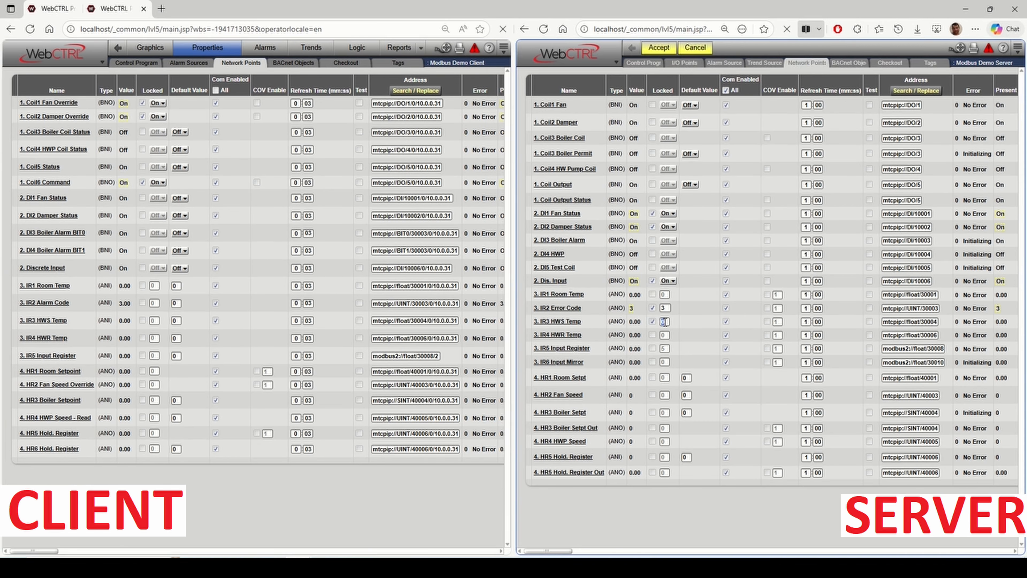
text(110)
click(652, 335)
text(93)
click(661, 48)
click(128, 335)
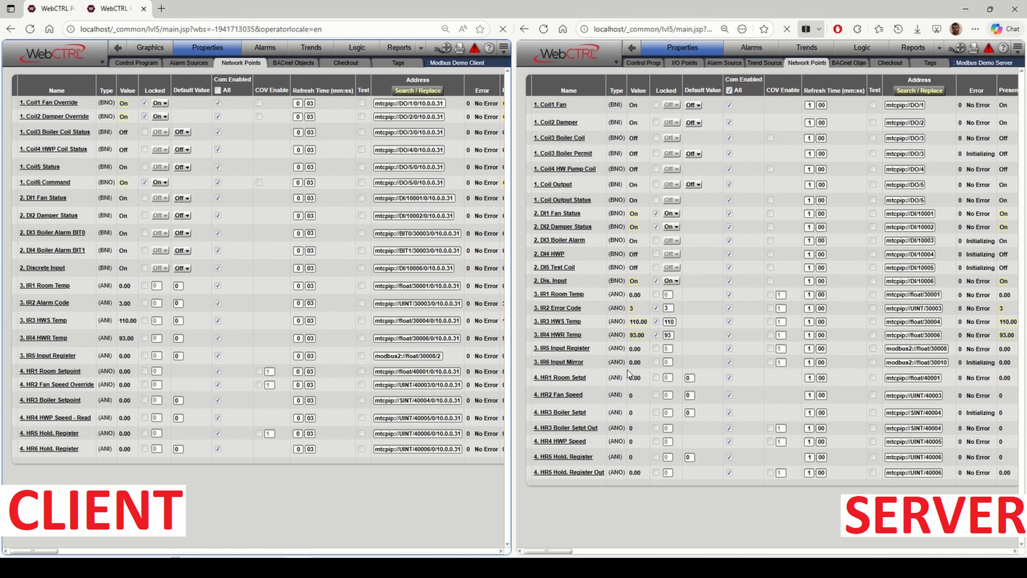
Step: Lock the client's HR1 Room Setpoint at 74.2 and HR2 Fan Speed Override at 50, and accept both
click(144, 370)
click(155, 370)
text(74.2)
click(144, 384)
click(155, 384)
text(50)
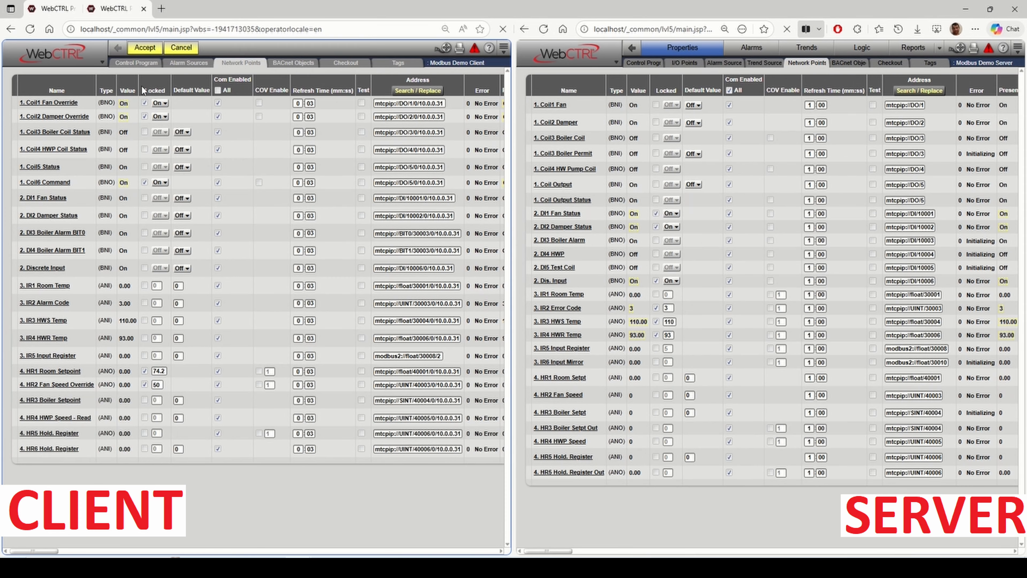
click(144, 47)
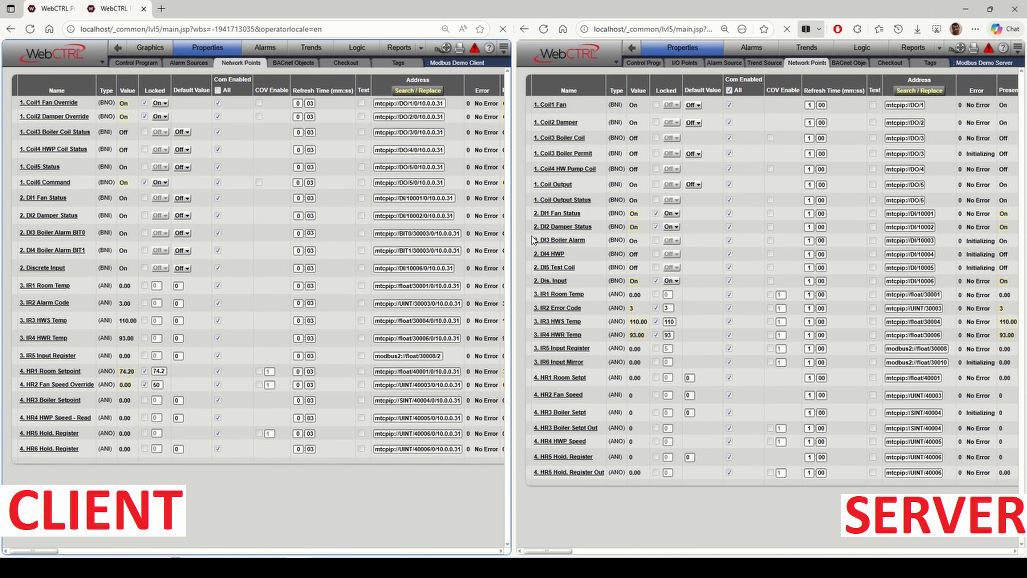
Step: Lock the client's HR5 Hold. Register at 55 and accept the change
click(145, 435)
click(156, 431)
text(55)
click(136, 51)
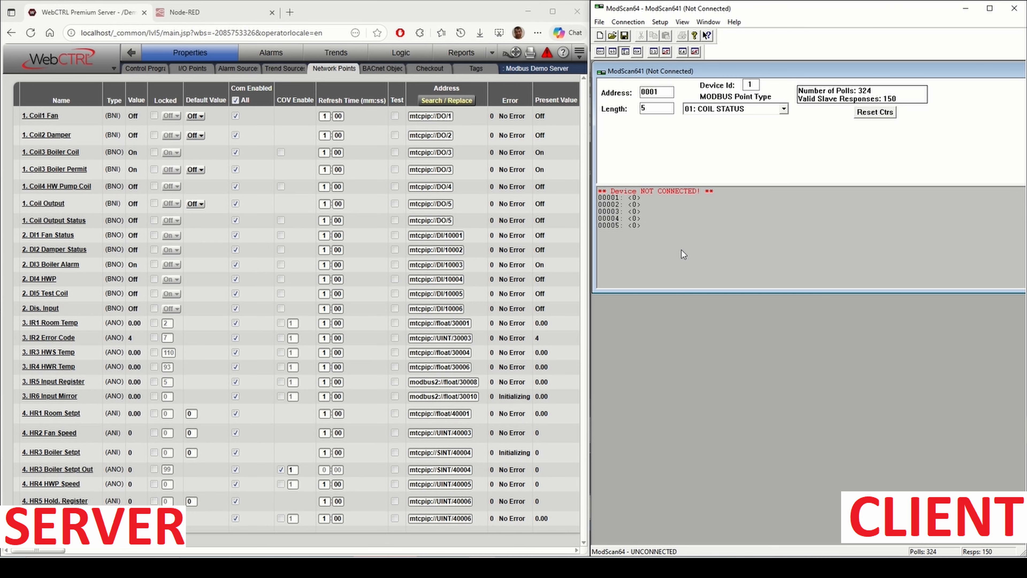
Step: Switch to ModScan64 and connect it to the remote modbusTCP server at 10.0.0.31 on service port 502
click(626, 22)
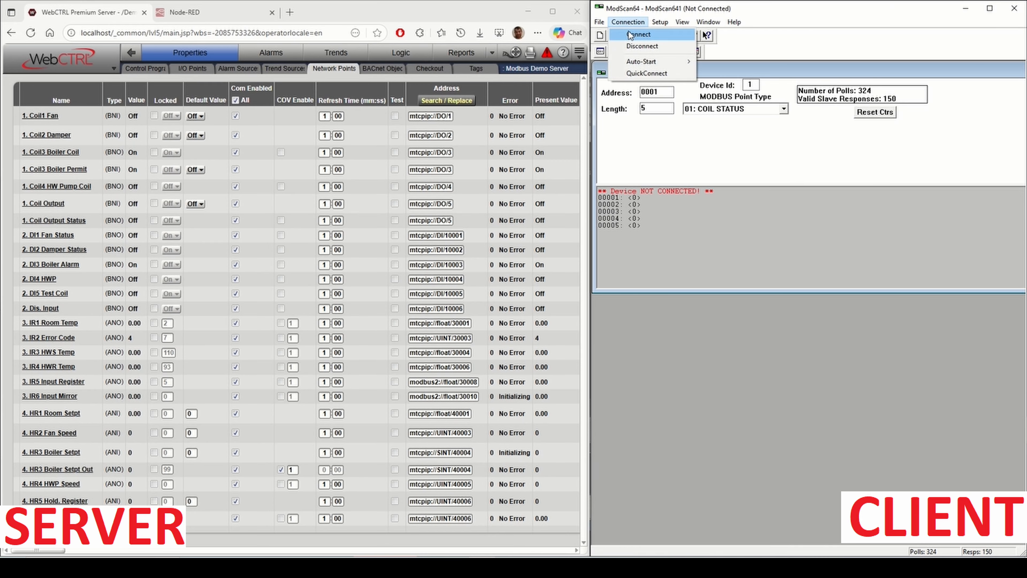
click(637, 34)
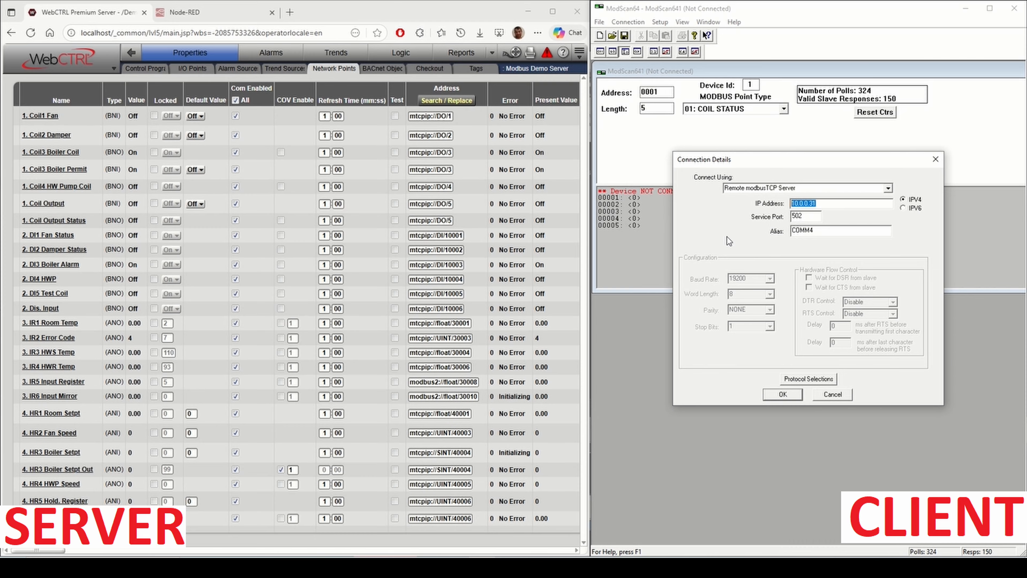
click(775, 394)
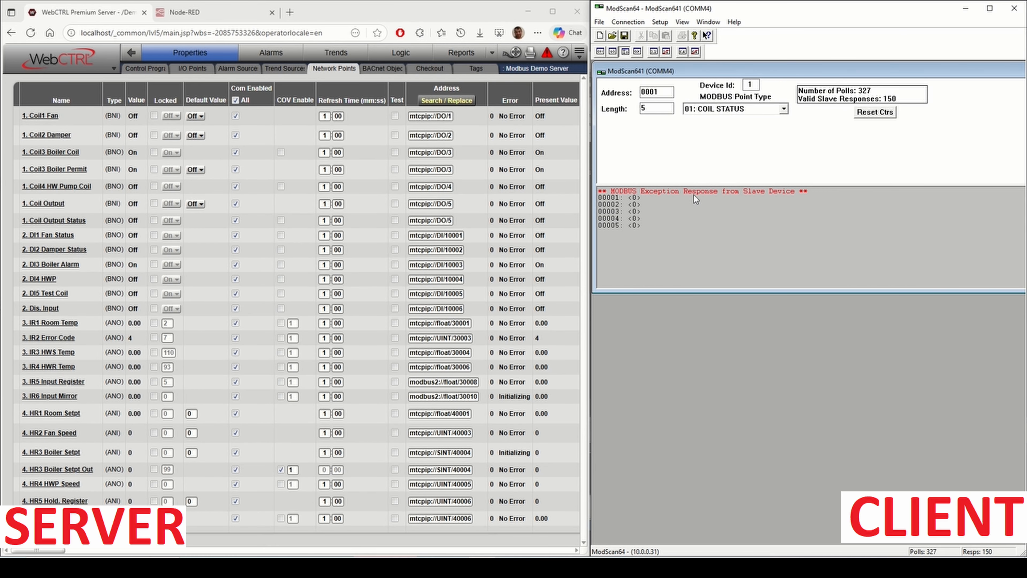
Step: Set the ModScan64 coil status poll to length 1 at address 0003
double_click(657, 108)
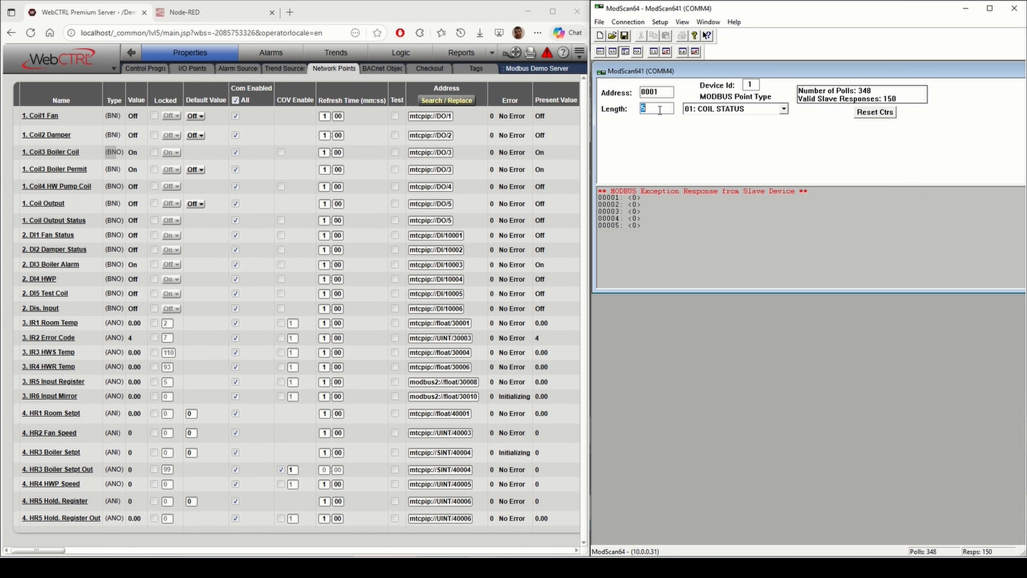
text(1)
click(666, 93)
key(BackSpace)
text(2)
key(BackSpace)
text(3)
Step: Lock the WebCTRL Coil3 Boiler Coil point at Off and accept, and release the lock again and accept
click(146, 137)
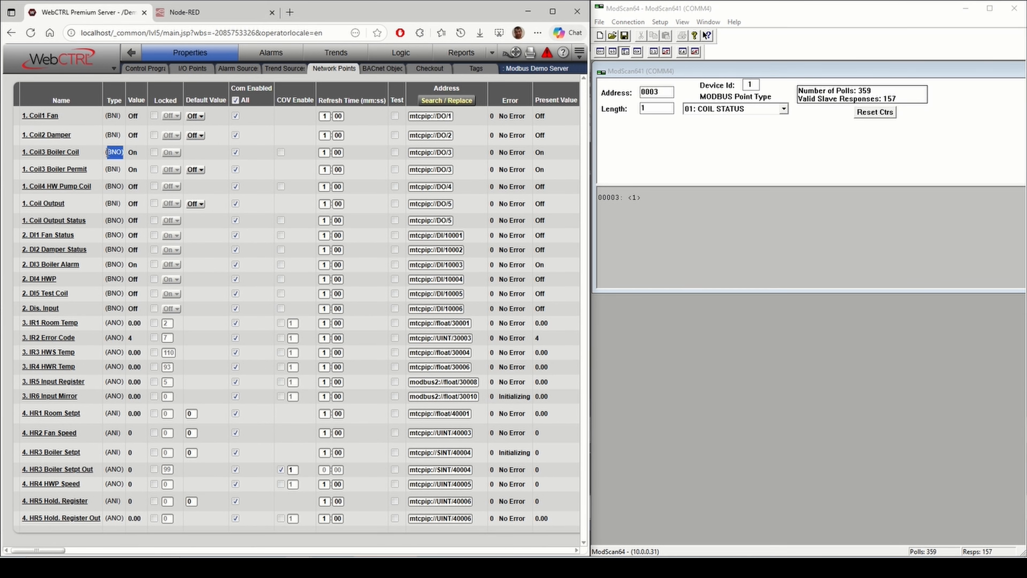
click(153, 152)
click(171, 153)
click(170, 169)
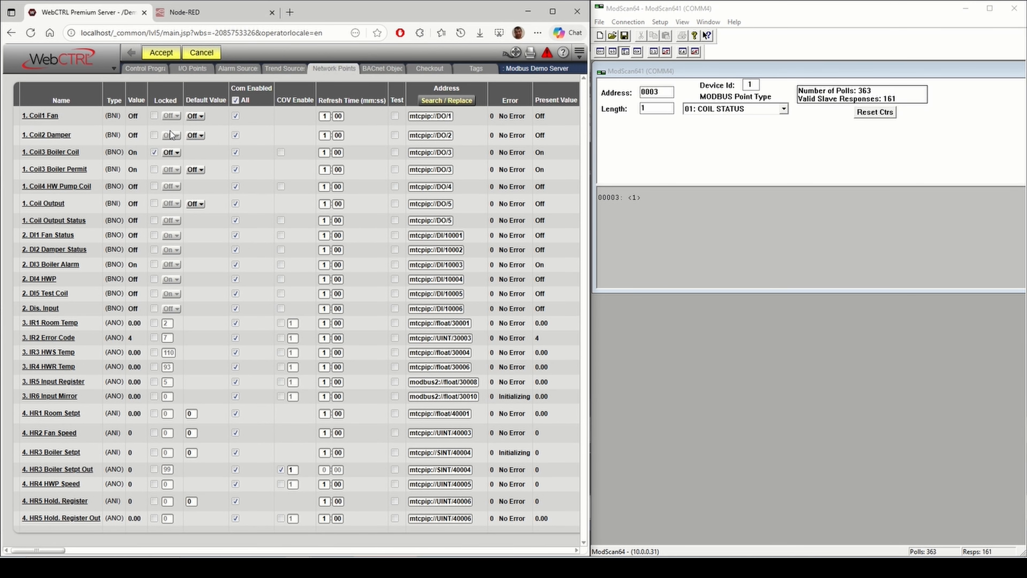
click(161, 52)
click(154, 152)
click(151, 53)
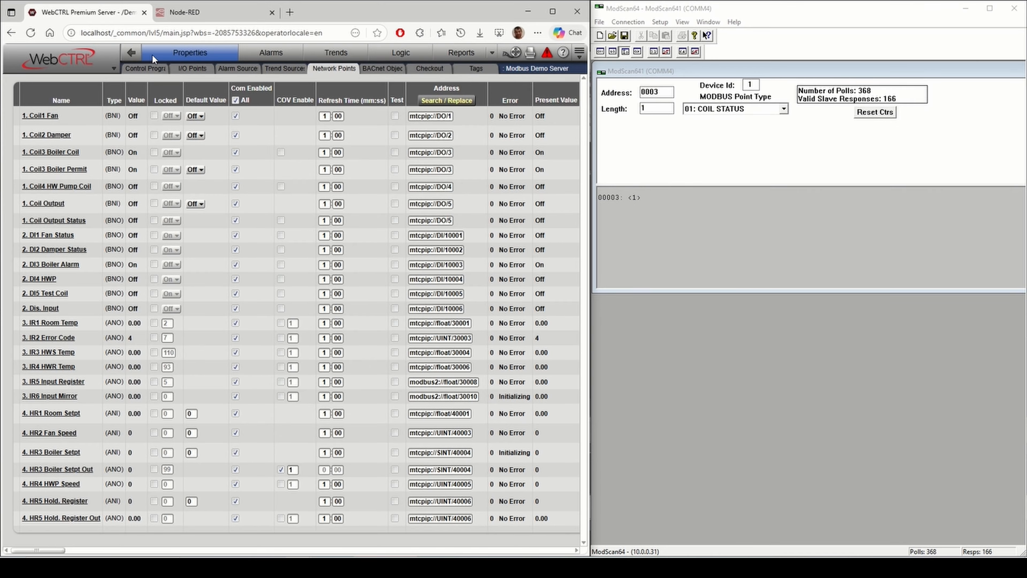
Step: From ModScan64, write Off to coil 3, and set the poll address to 0001 and write On to coil 1
double_click(634, 199)
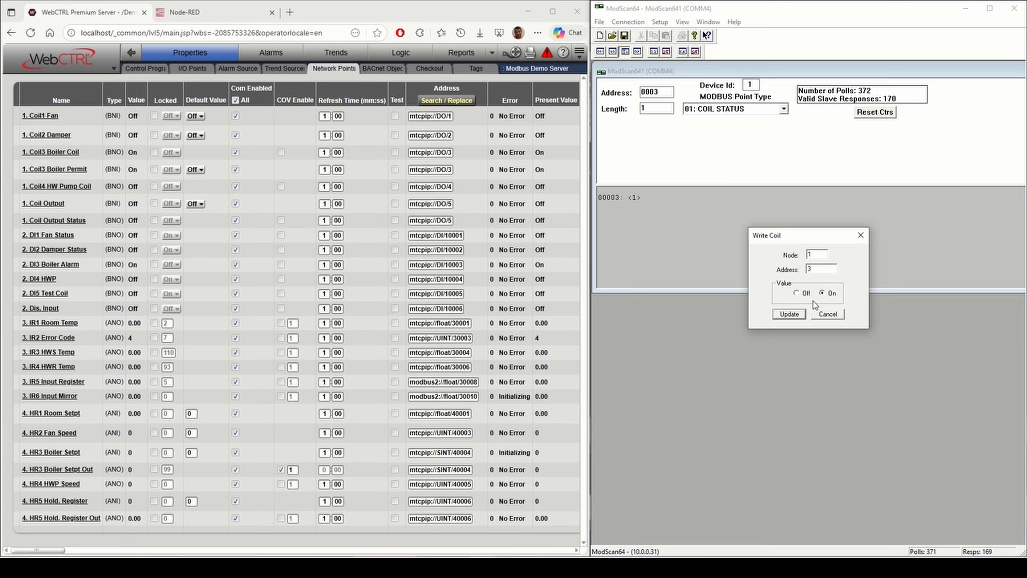
click(789, 314)
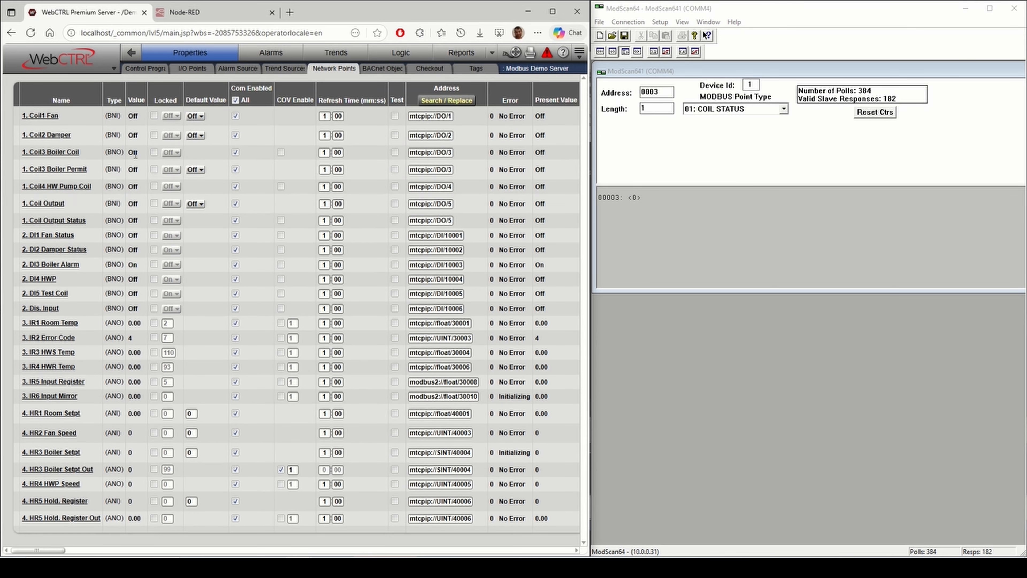
click(664, 93)
key(BackSpace)
text(1)
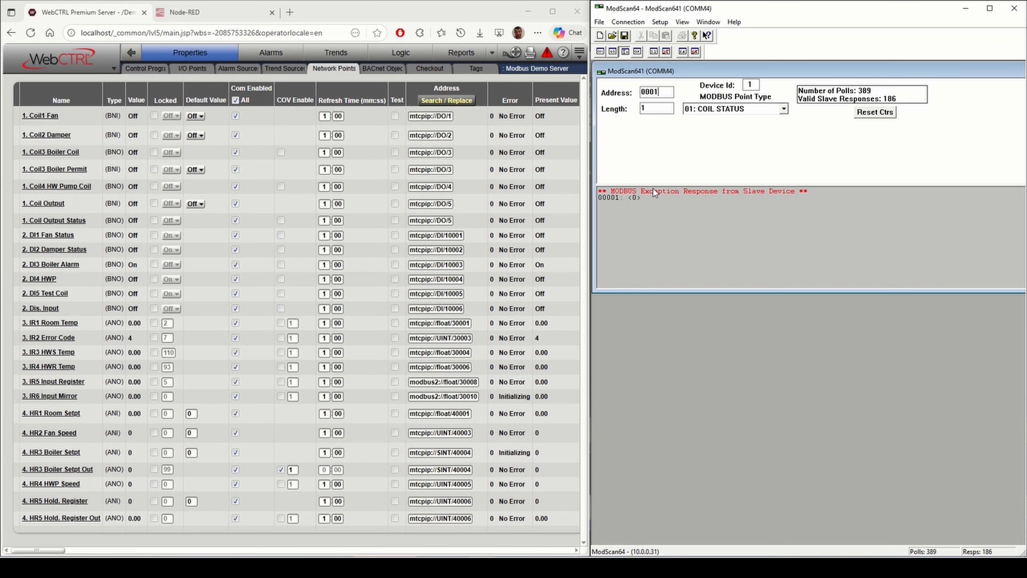
double_click(635, 196)
click(788, 314)
Step: Poll six 02: INPUT STATUS points in ModScan64, and lock WebCTRL's DI1, DI2, DI4 and DI5 at On and DI3 and Dis. Input at Off
click(720, 109)
click(718, 128)
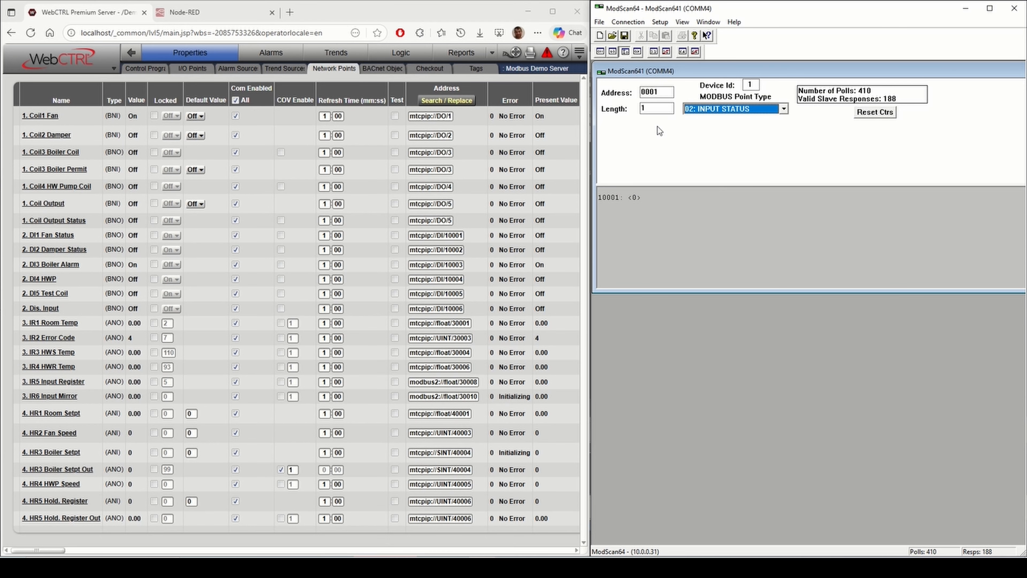
double_click(658, 109)
text(6)
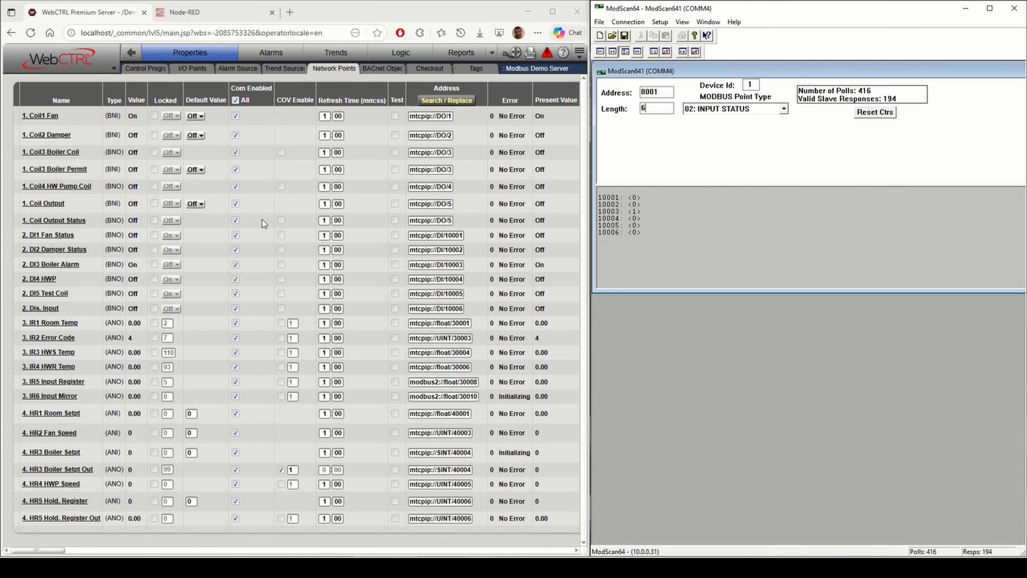
click(156, 235)
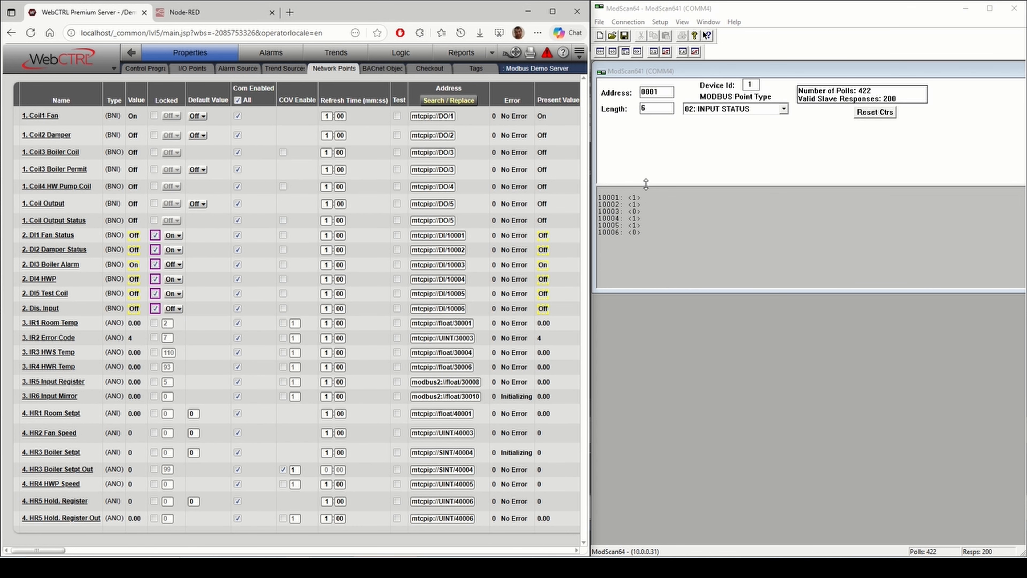
Step: Switch the ModScan64 poll to 04: INPUT REGISTER with length 7, covering both registers of the IR4 HWR Temp float
click(783, 108)
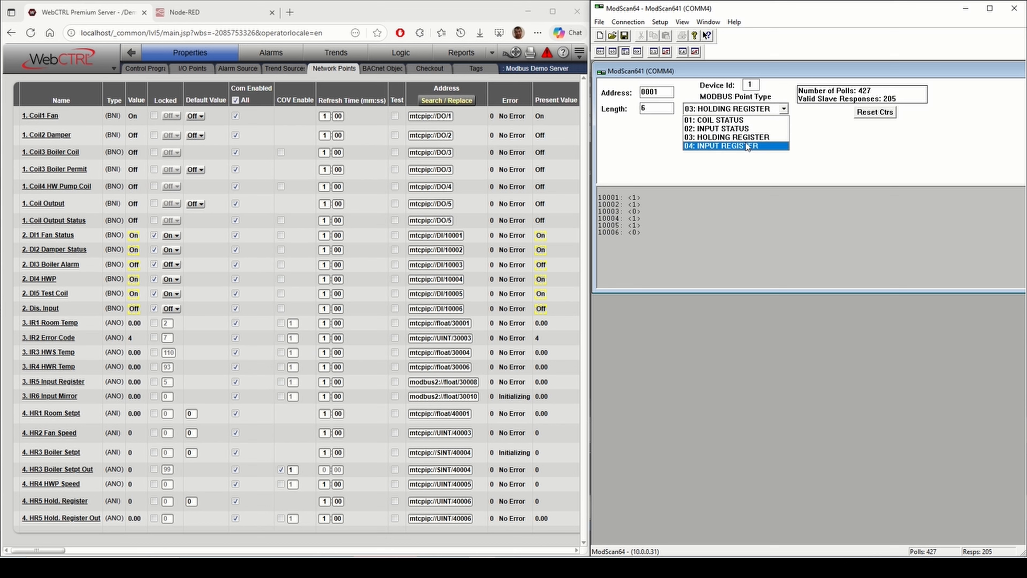
click(728, 146)
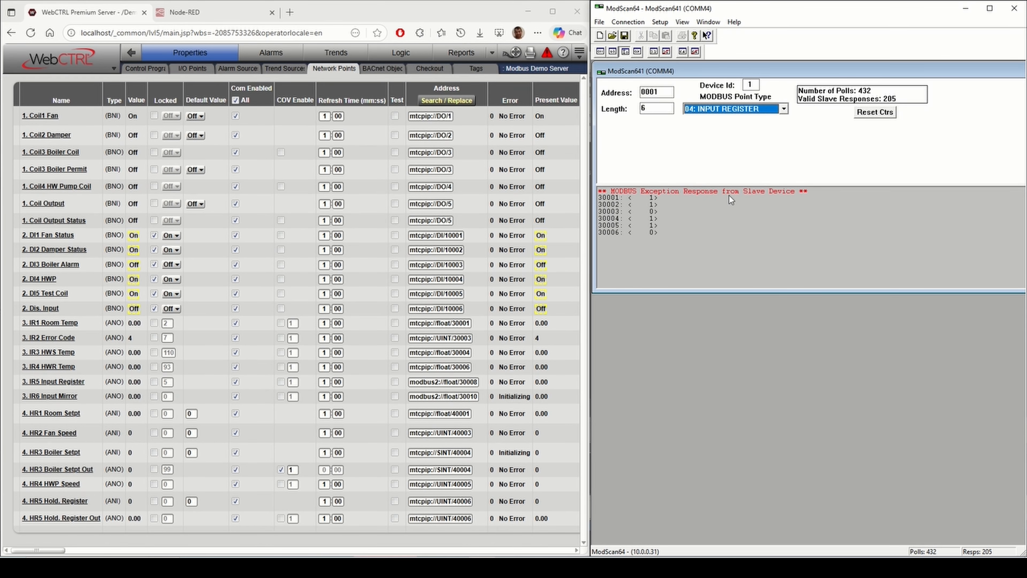
click(649, 107)
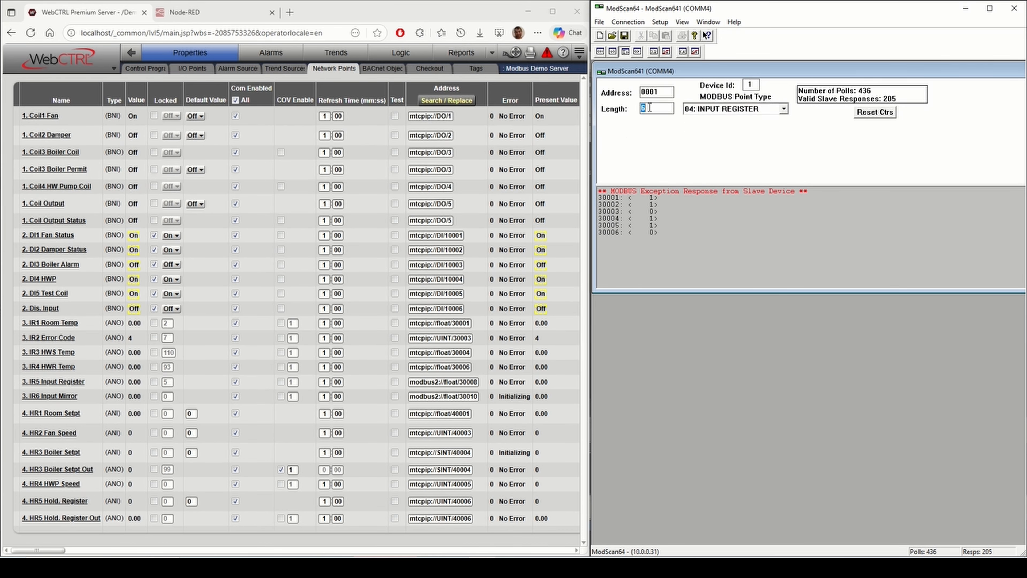
triple_click(451, 366)
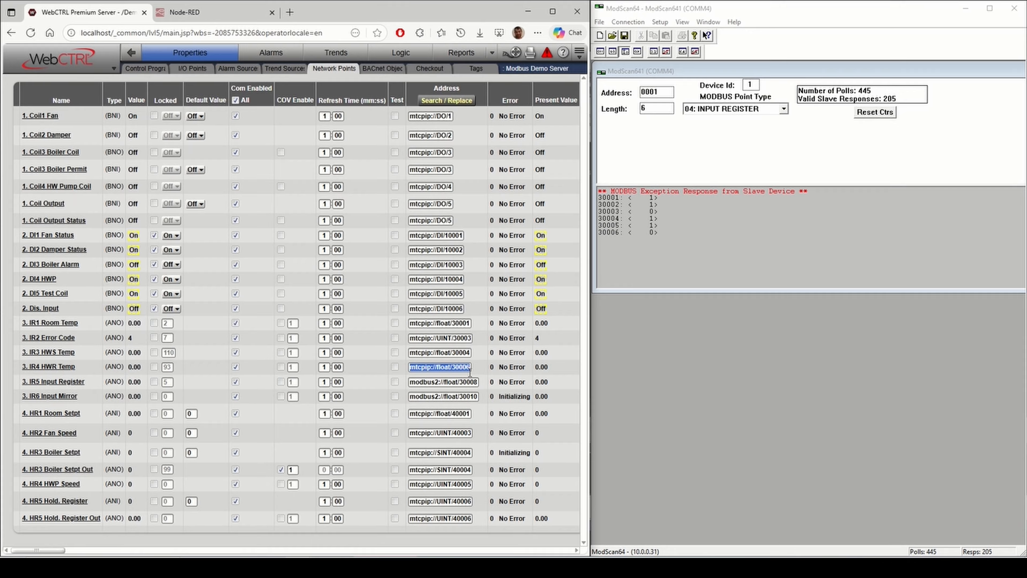
click(653, 240)
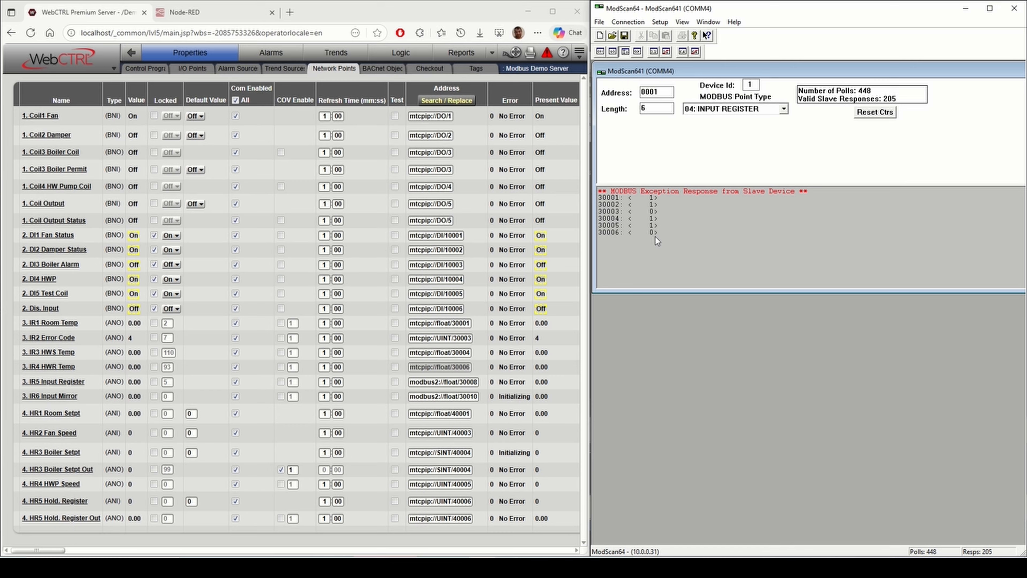
double_click(653, 107)
text(7)
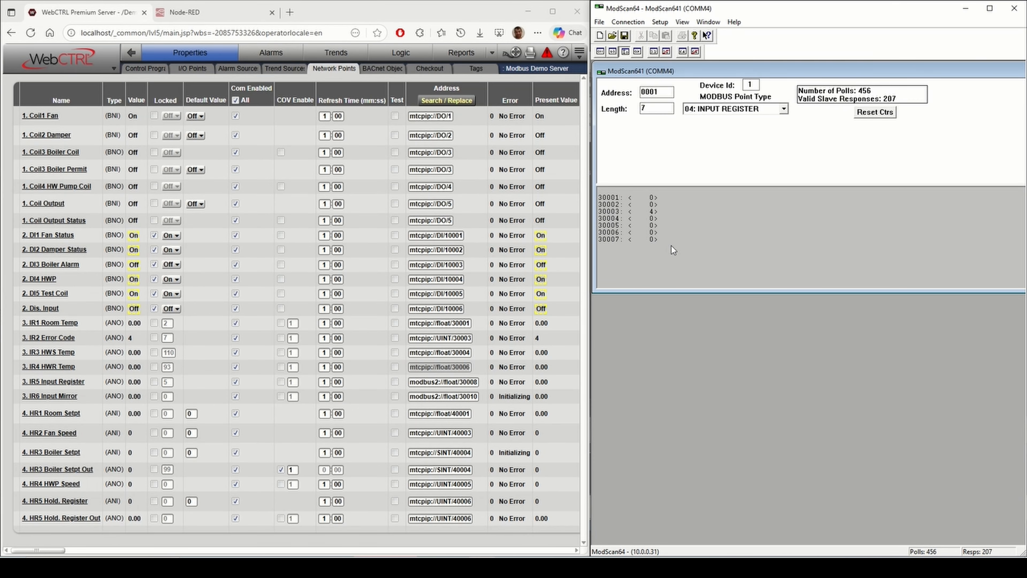
Step: Lock IR1 Room Temp at 2, IR2 Error Code at 7, IR3 HWS Temp at 110, IR4 HWR Temp at 93 and IR5 at 5, and accept
click(154, 323)
click(155, 337)
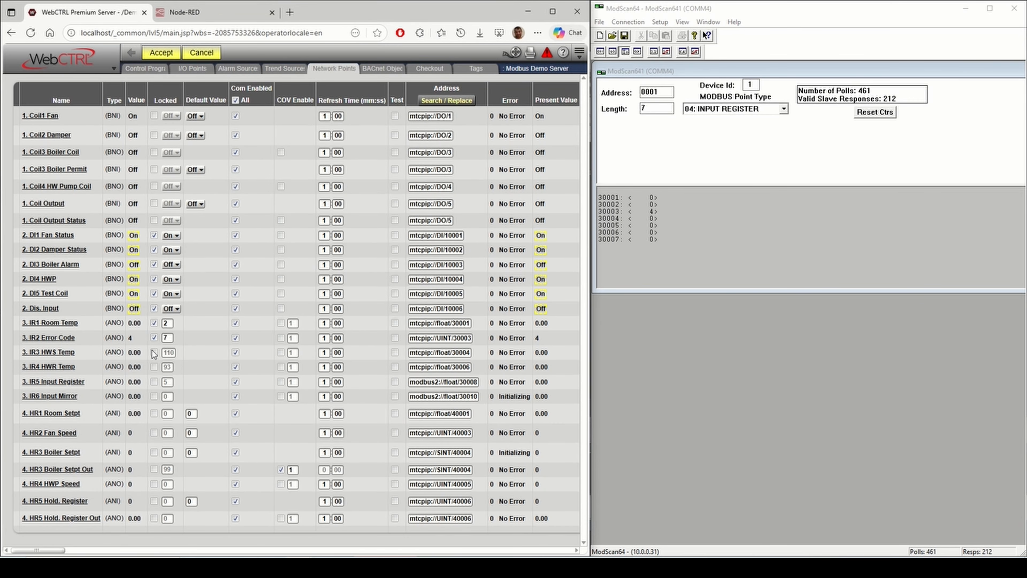
click(161, 52)
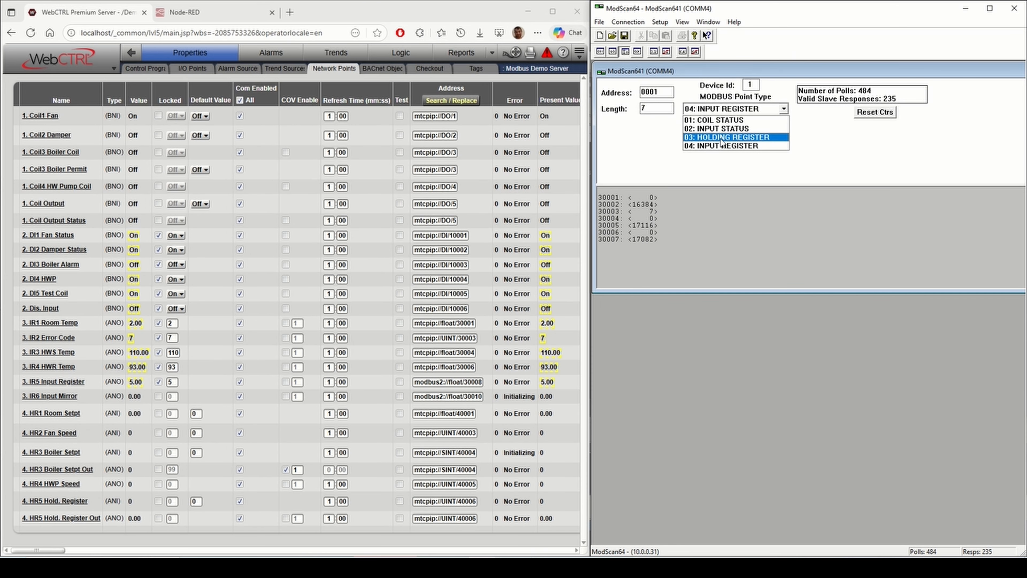
Step: Switch the ModScan64 poll to 03: HOLDING REGISTER at address 0005 with length 1, matching the HR4 HWP Speed point
click(699, 139)
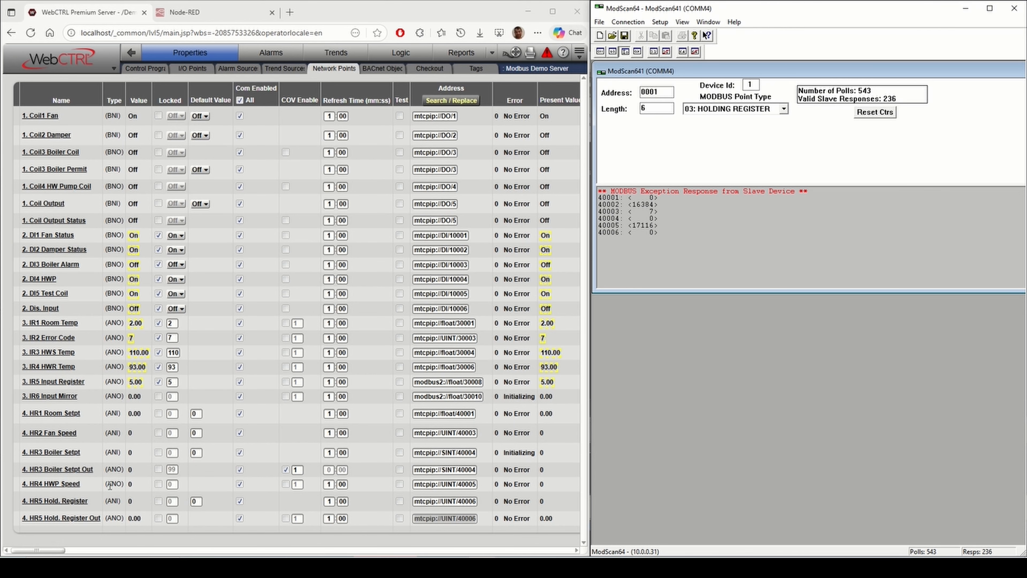
drag(109, 484, 128, 485)
click(455, 485)
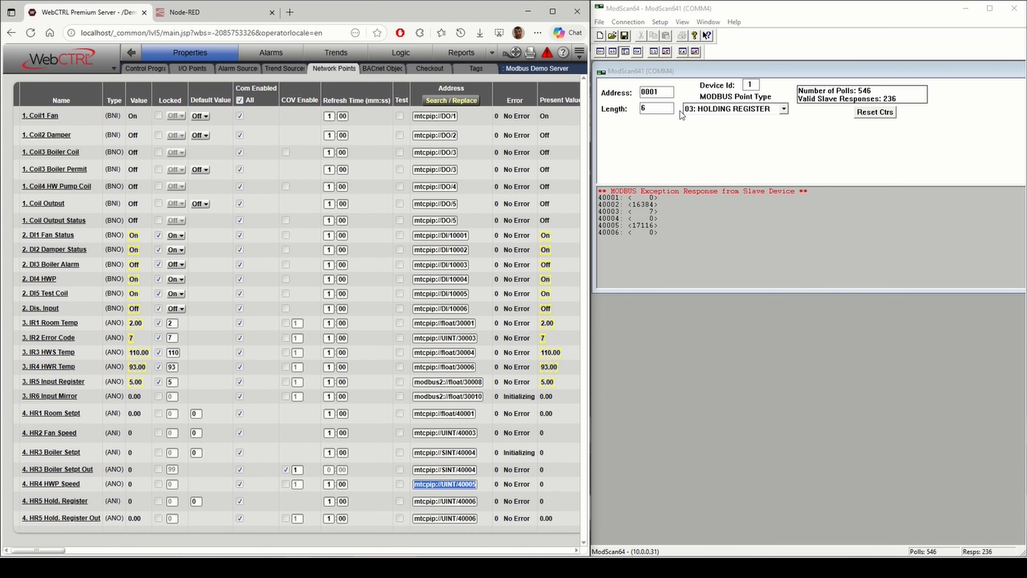
click(665, 94)
key(BackSpace)
text(5)
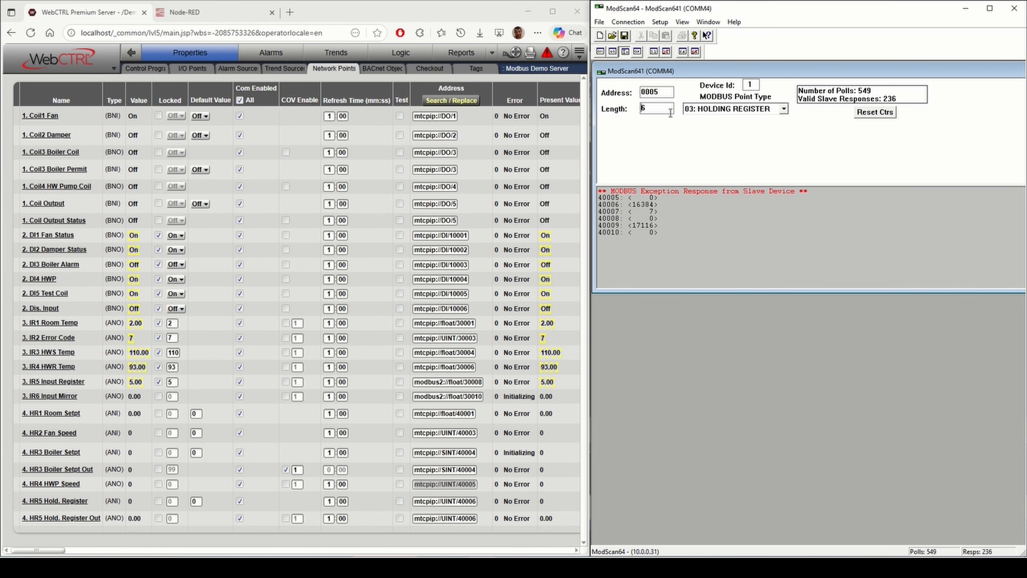
text(1)
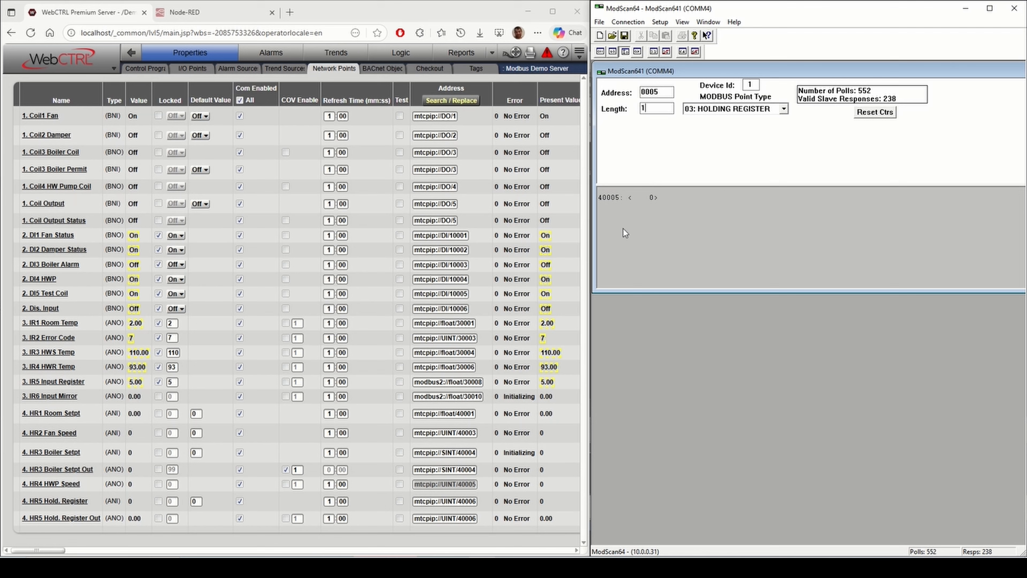
Step: Lock the HR4 HWP Speed point at 22 in WebCTRL and accept the change
click(158, 484)
click(172, 484)
text(22)
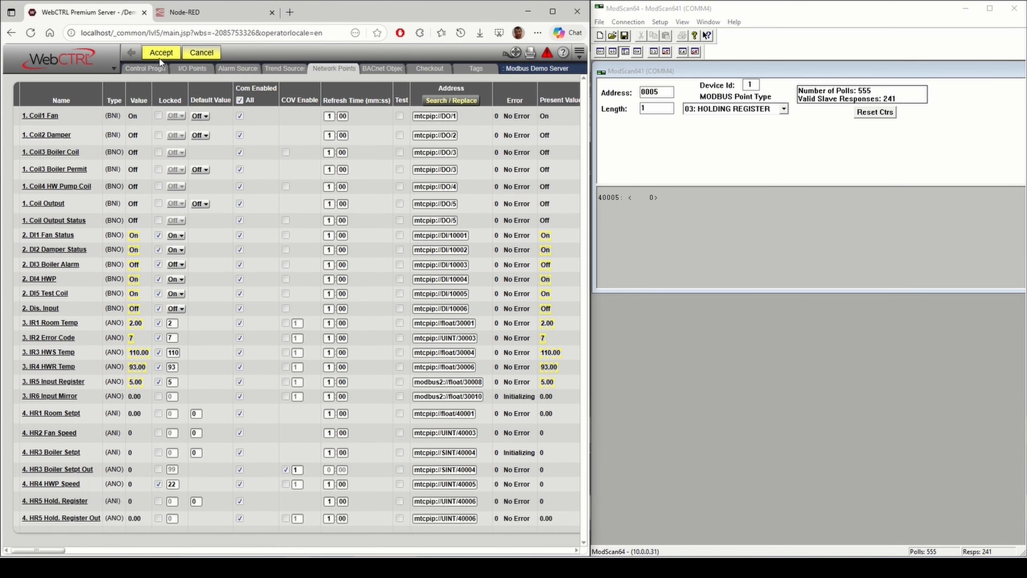
click(160, 56)
Step: Set the ModScan64 holding register address to 0003, write a value to that register, and check HR2 Fan Speed in WebCTRL
click(694, 212)
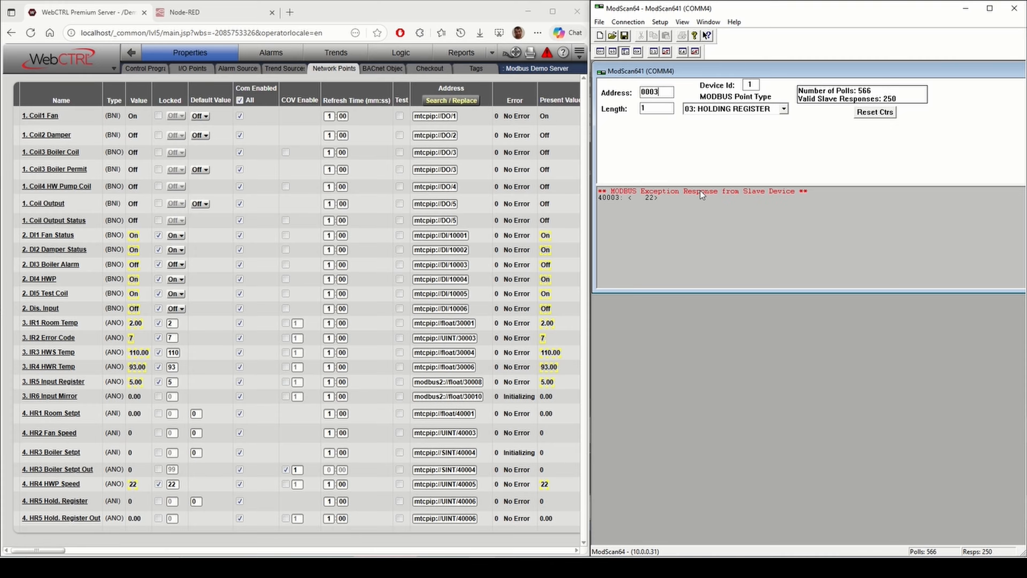
double_click(699, 191)
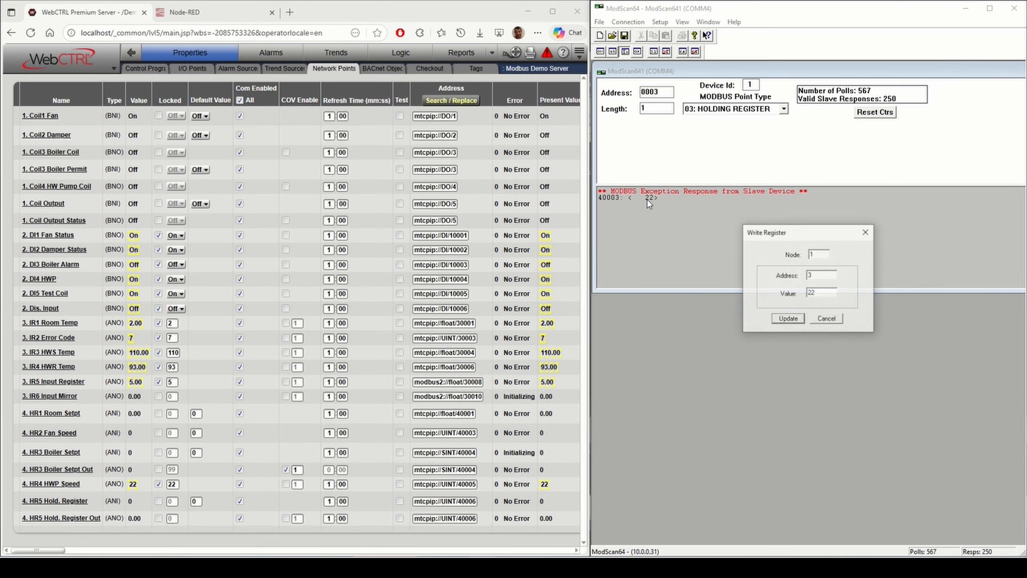
click(788, 319)
double_click(130, 432)
click(138, 440)
click(158, 483)
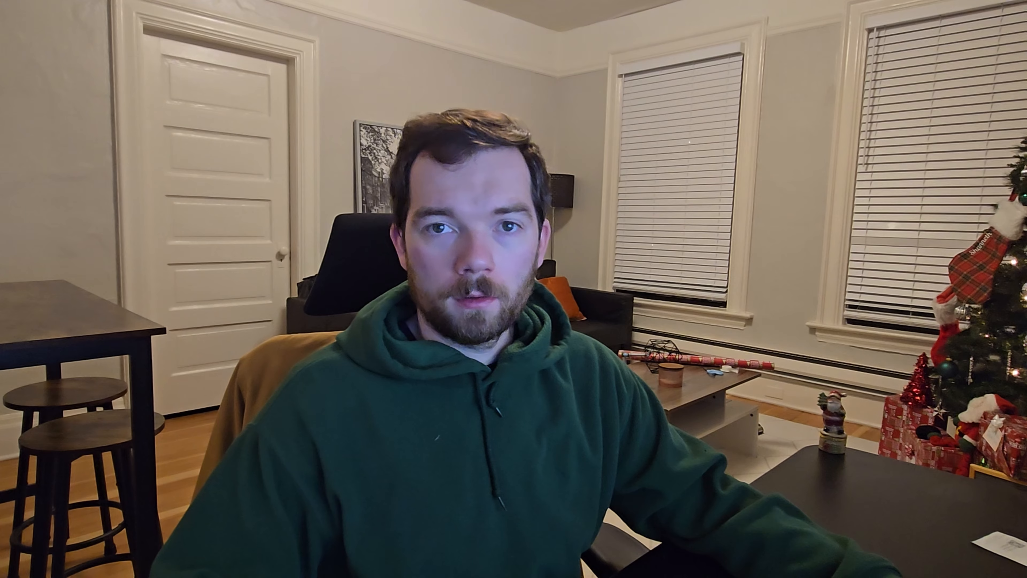